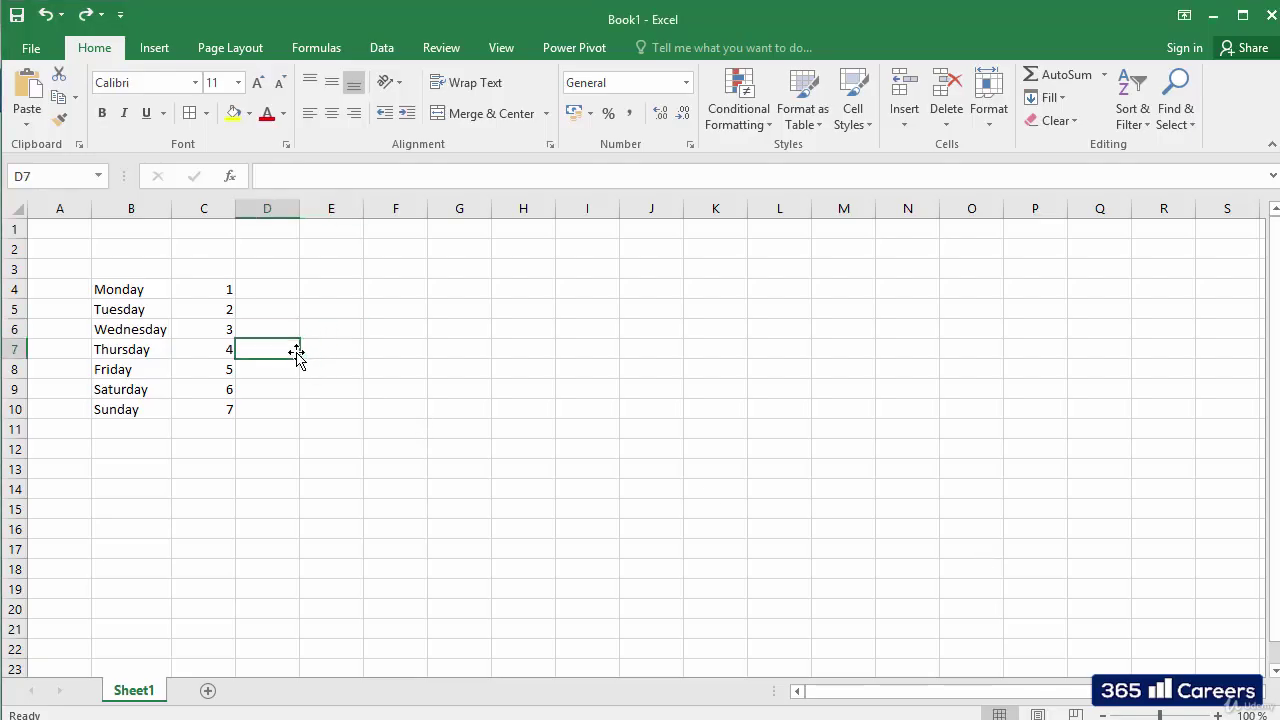
Select the weekday table B4:C10, starting from the Monday cell.
left_click(317, 350)
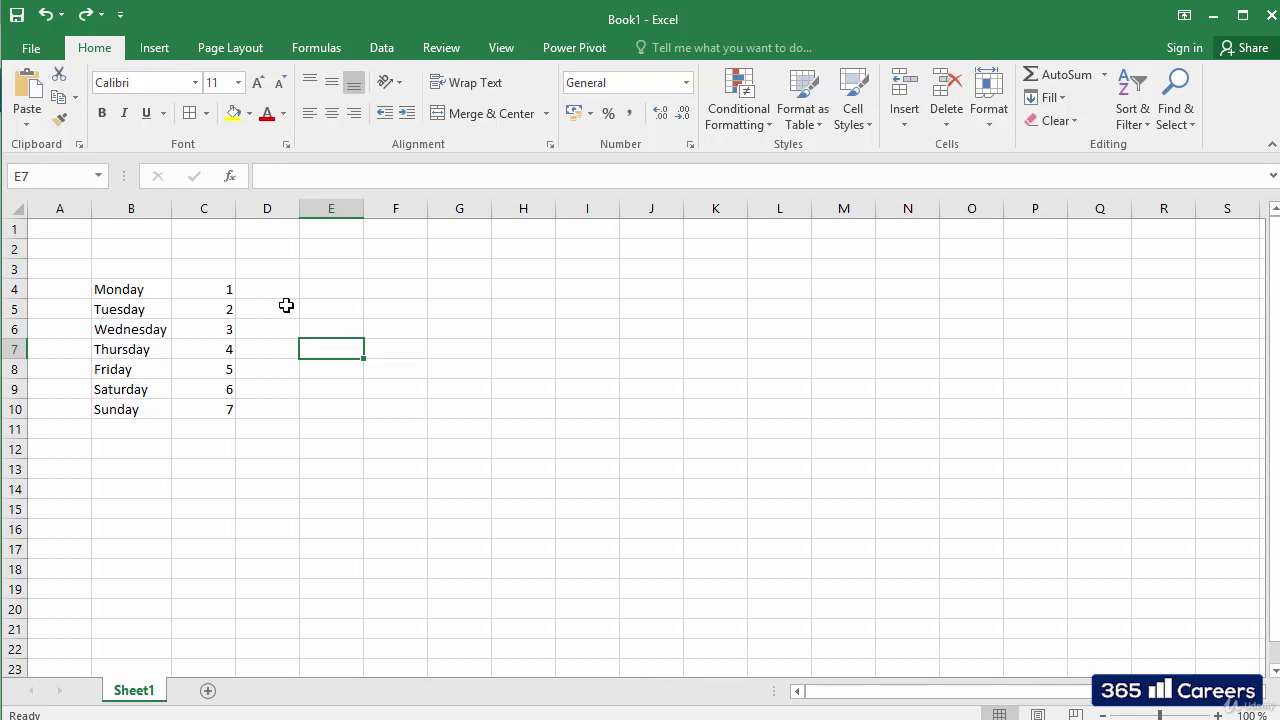
left_click(133, 291)
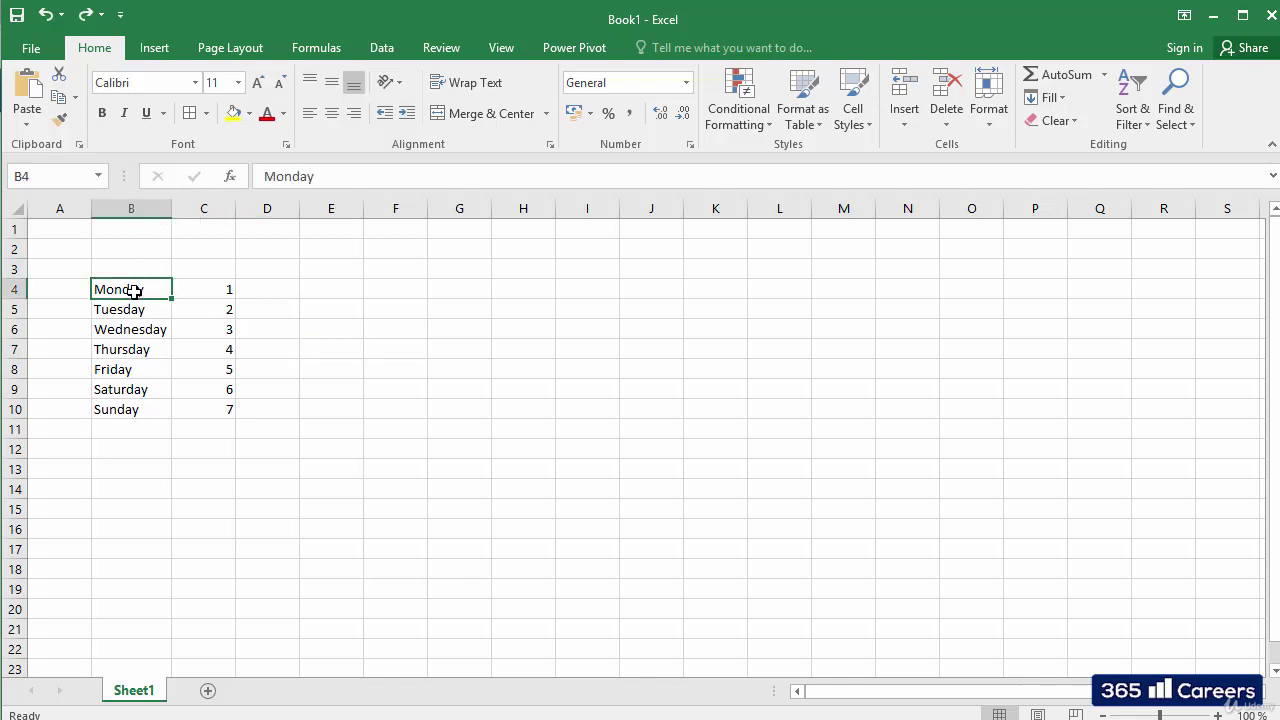
right_click(133, 291)
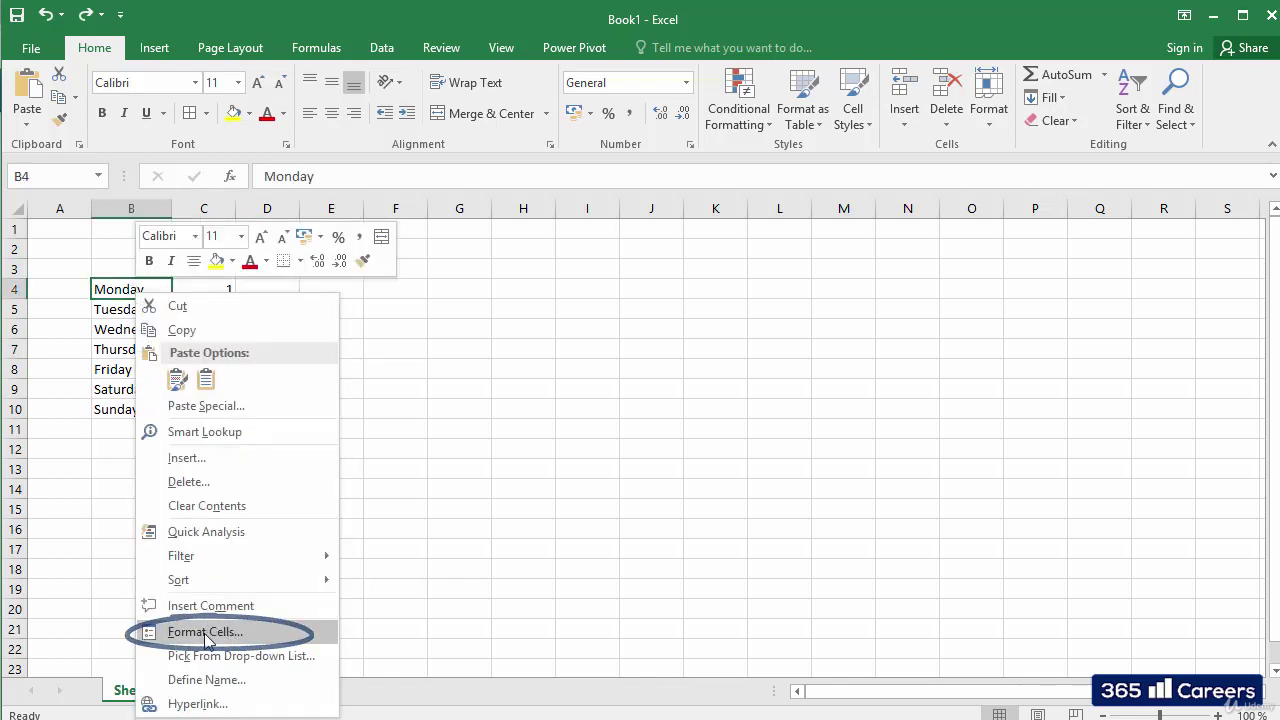
left_click(426, 446)
left_click(381, 396)
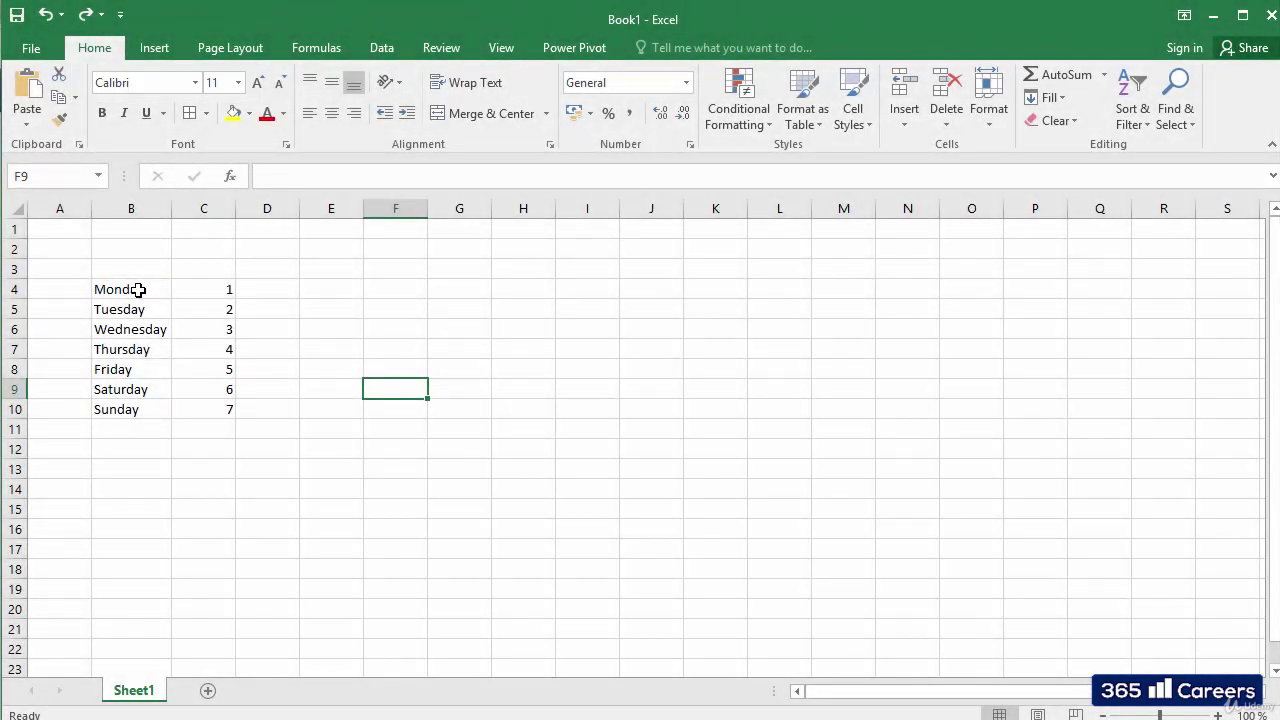
left_click(138, 289)
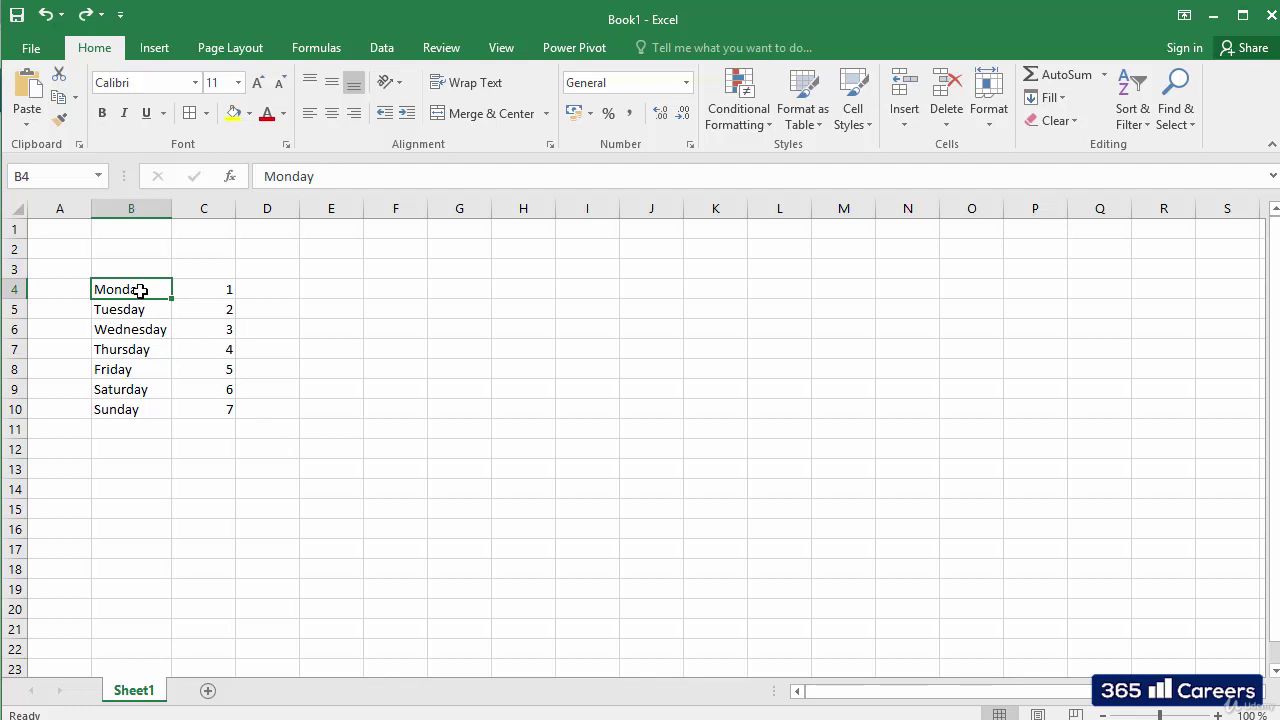
left_click_drag(140, 290, 203, 409)
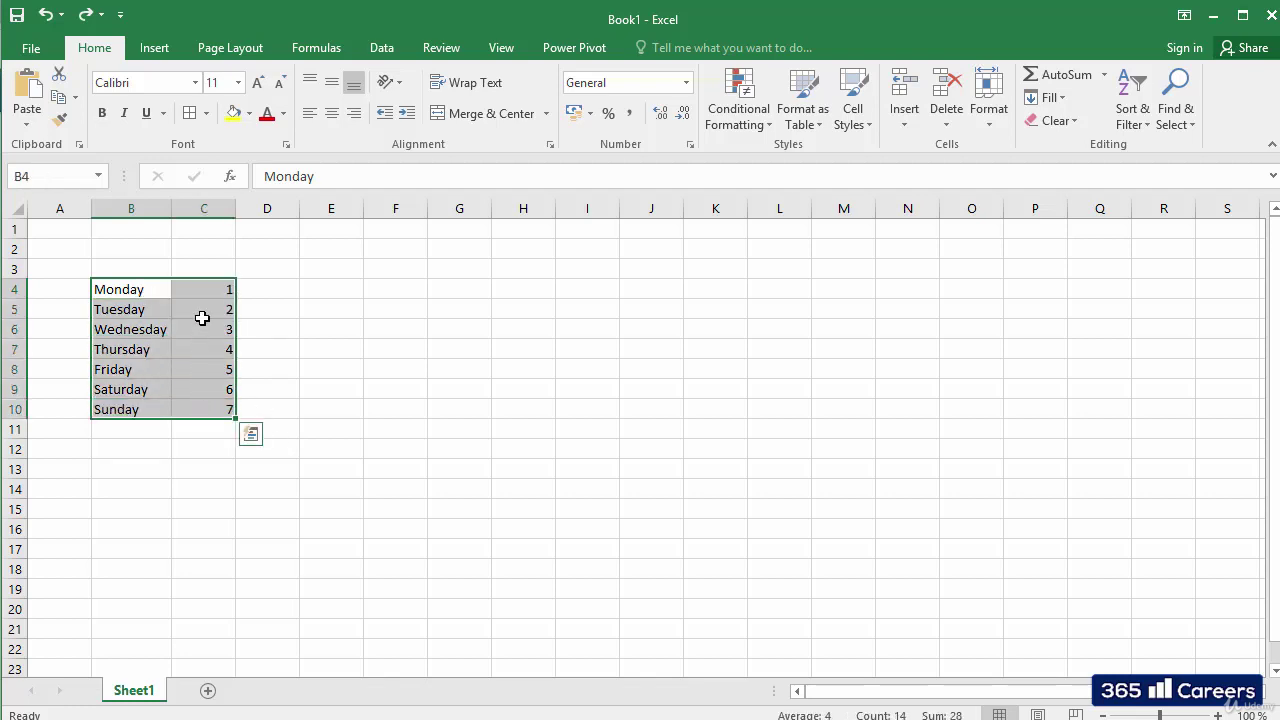
Set the table font to Arial size 12 and widen column B for the day names.
left_click(195, 83)
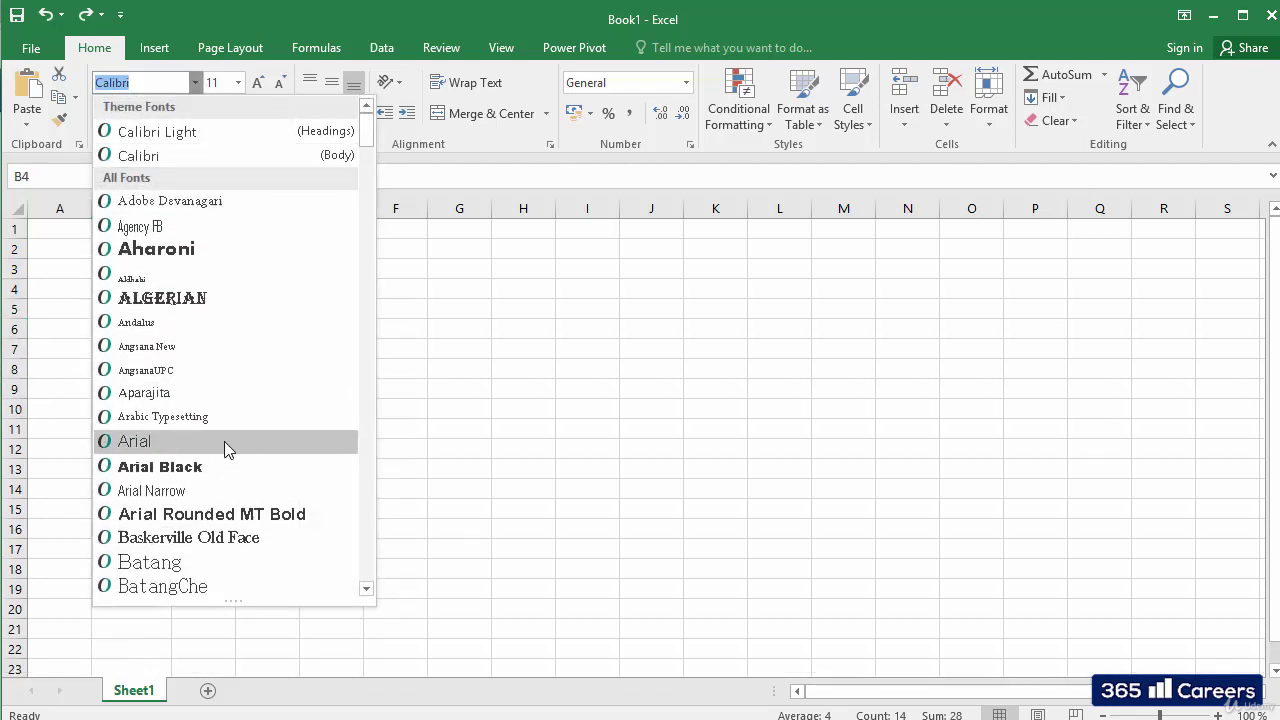
left_click(224, 441)
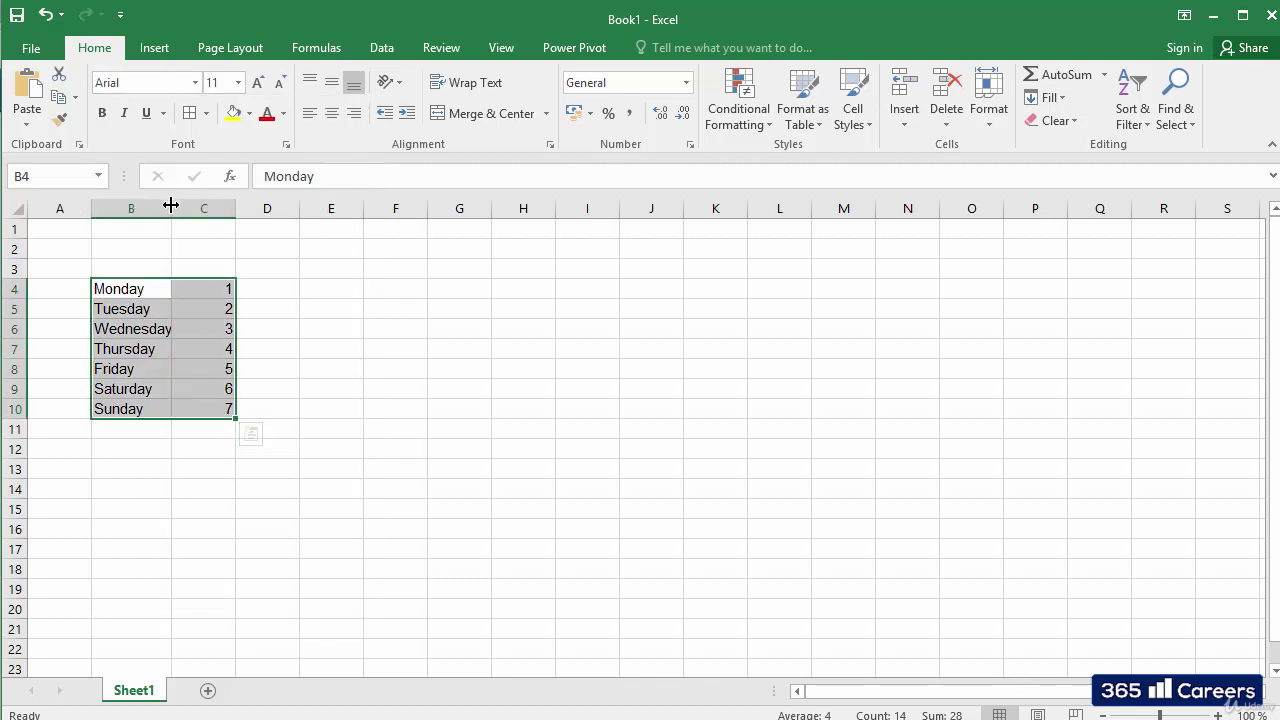
left_click_drag(171, 205, 212, 205)
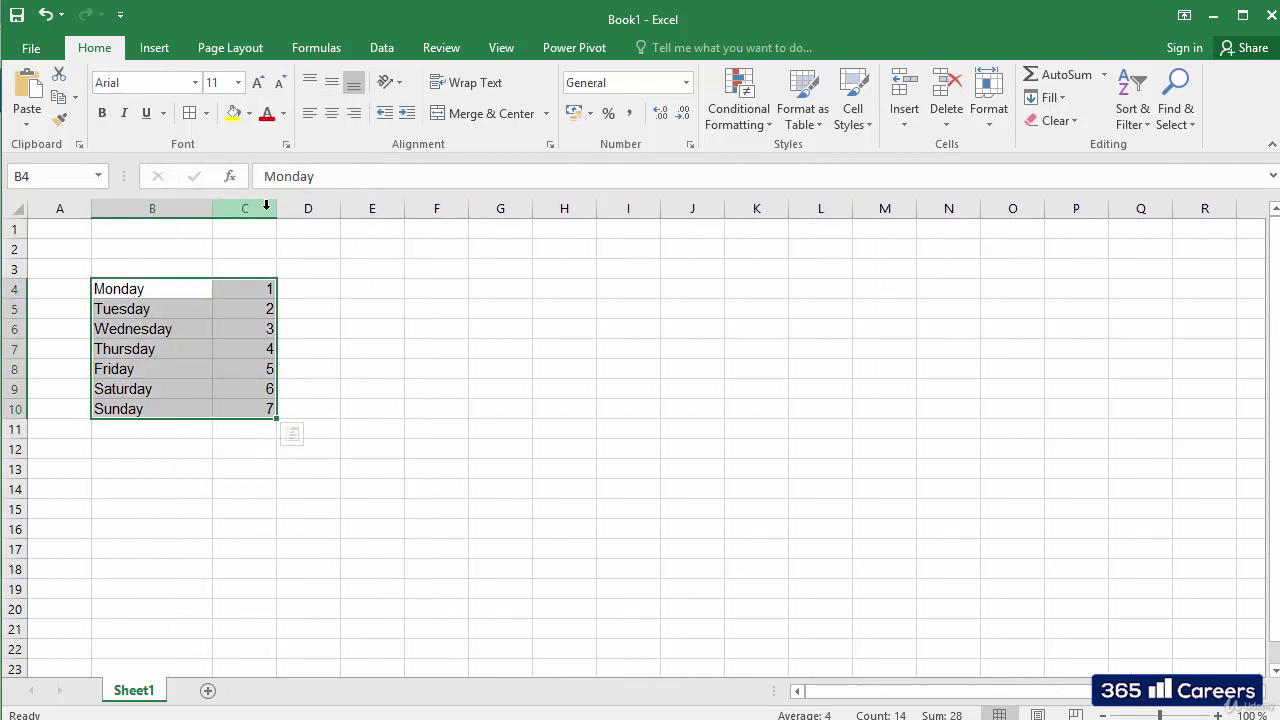
left_click(238, 83)
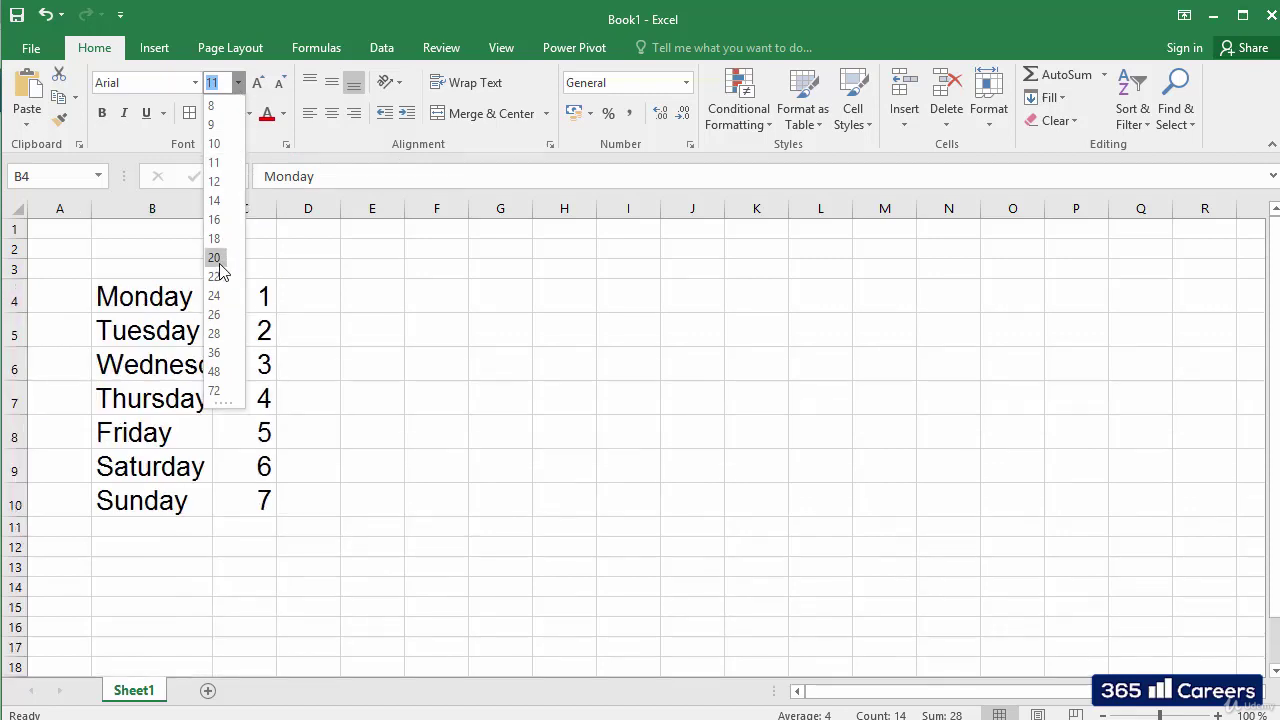
left_click(221, 187)
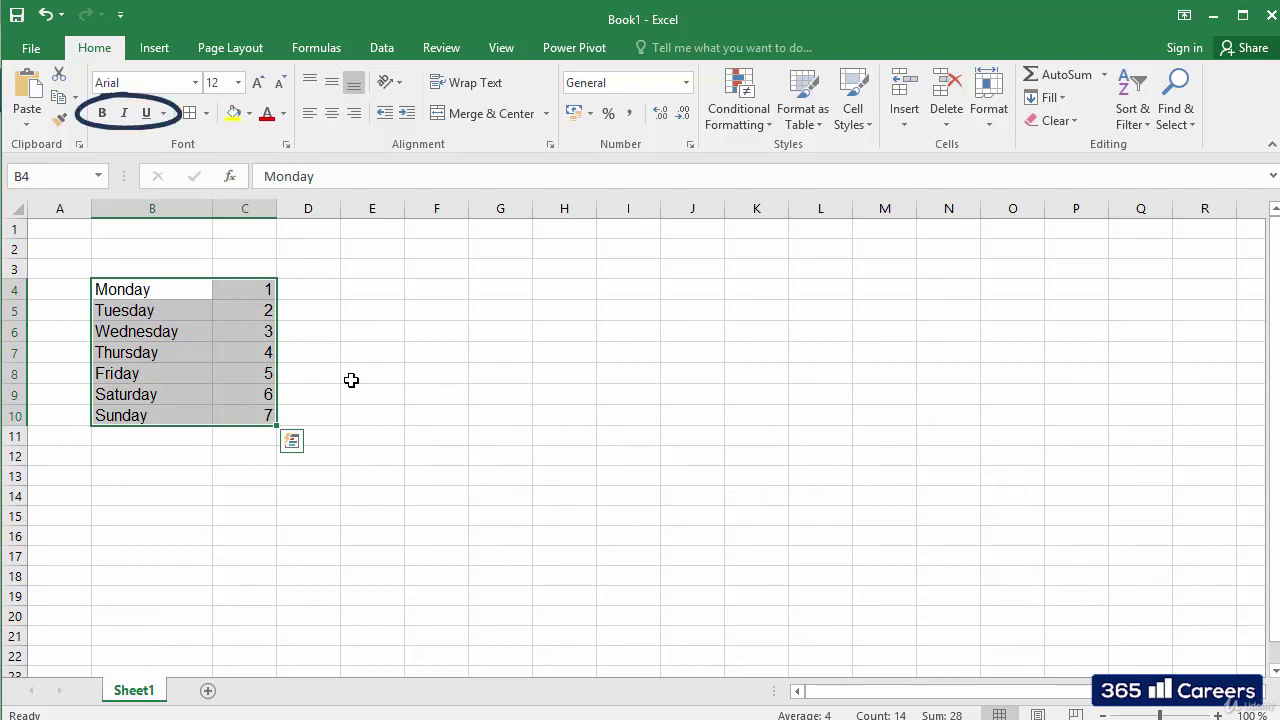
left_click(109, 122)
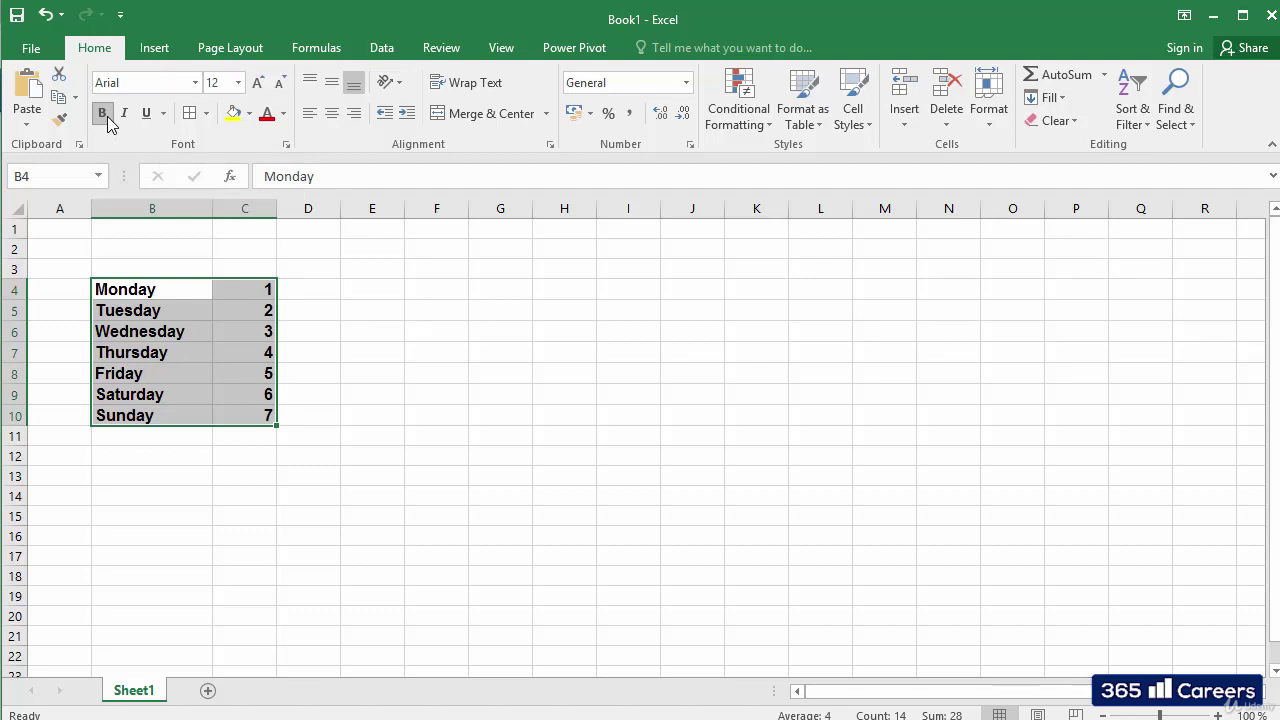
left_click(109, 122)
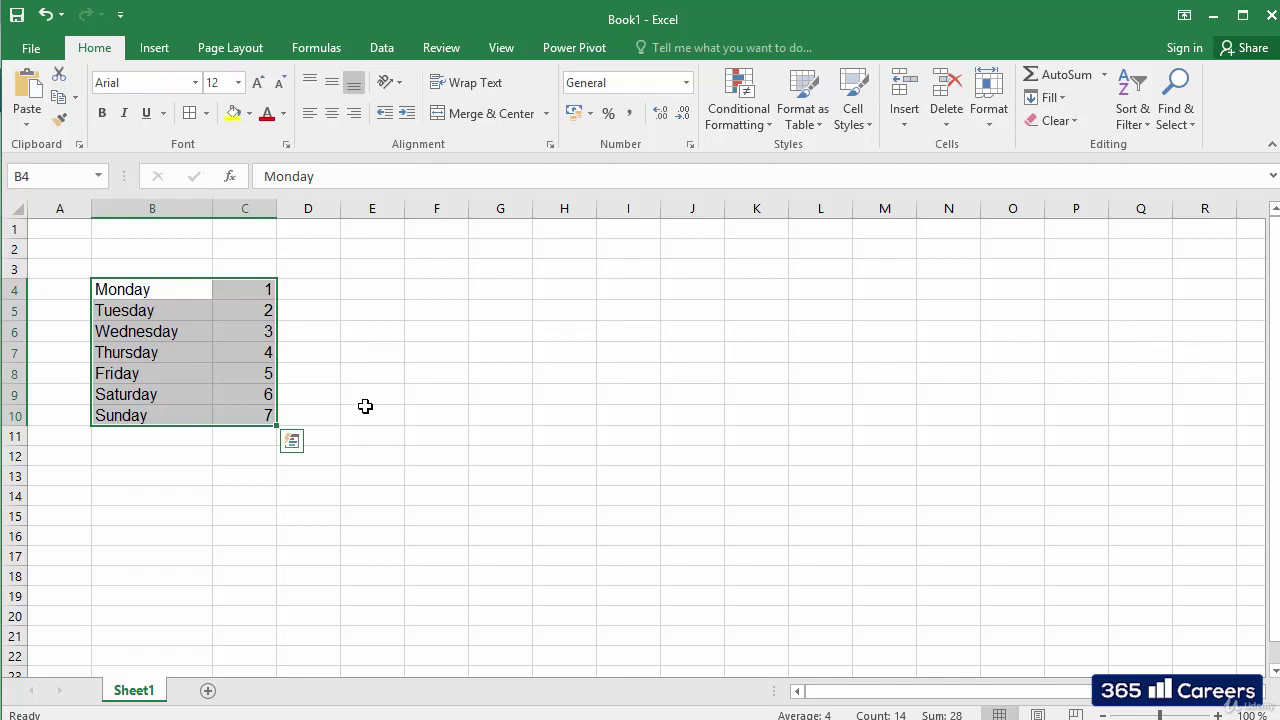
left_click(126, 118)
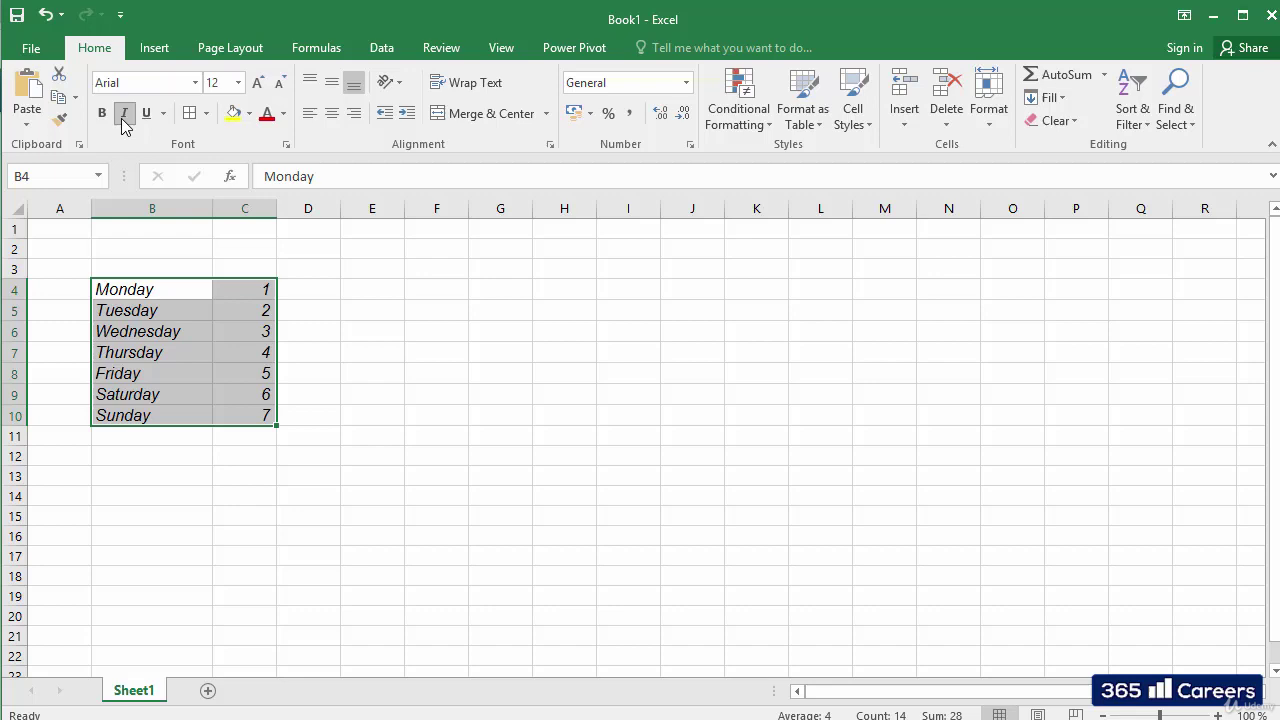
left_click(124, 116)
left_click(146, 114)
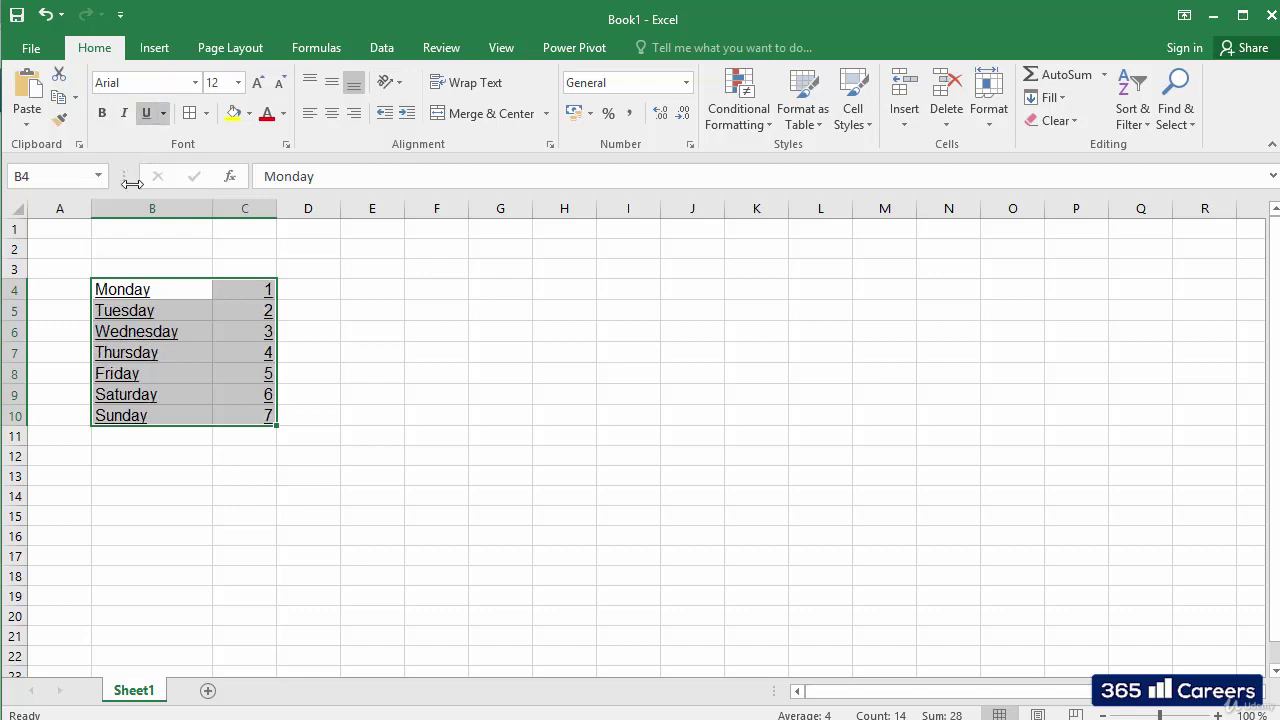
Remove the underline from the table text and apply All Borders to B4:C10.
left_click(146, 113)
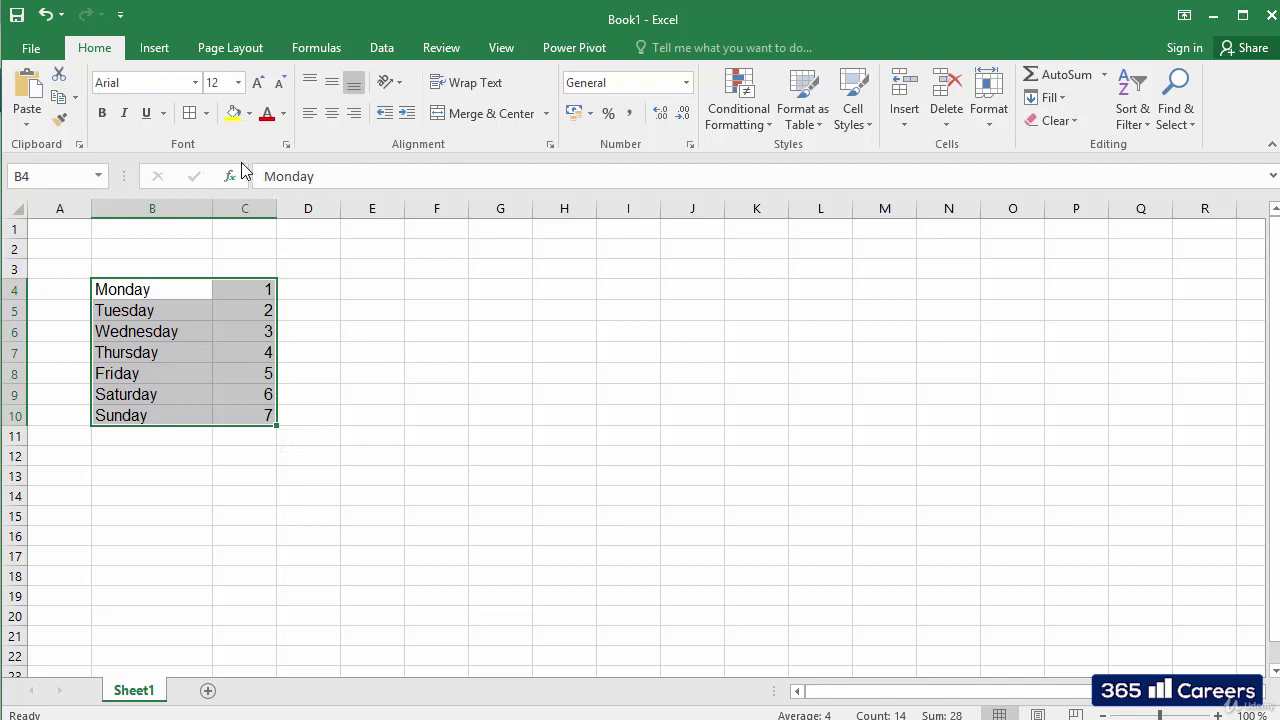
left_click(206, 114)
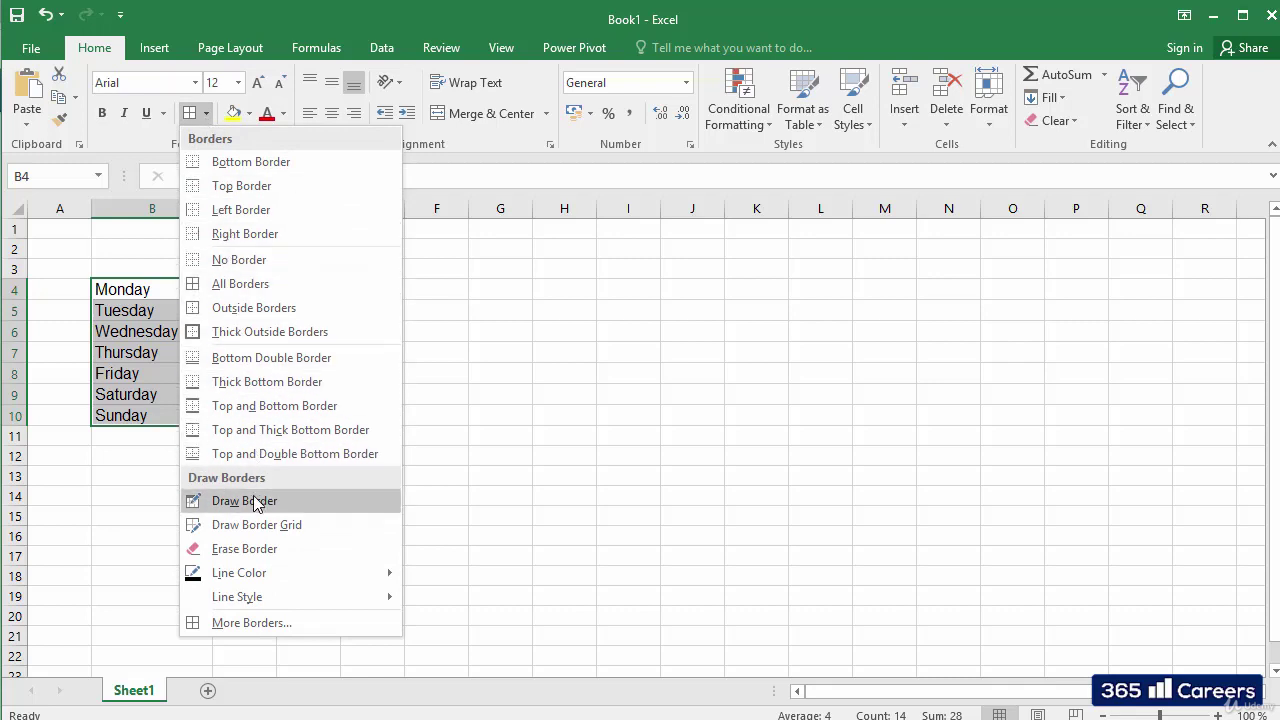
left_click(256, 288)
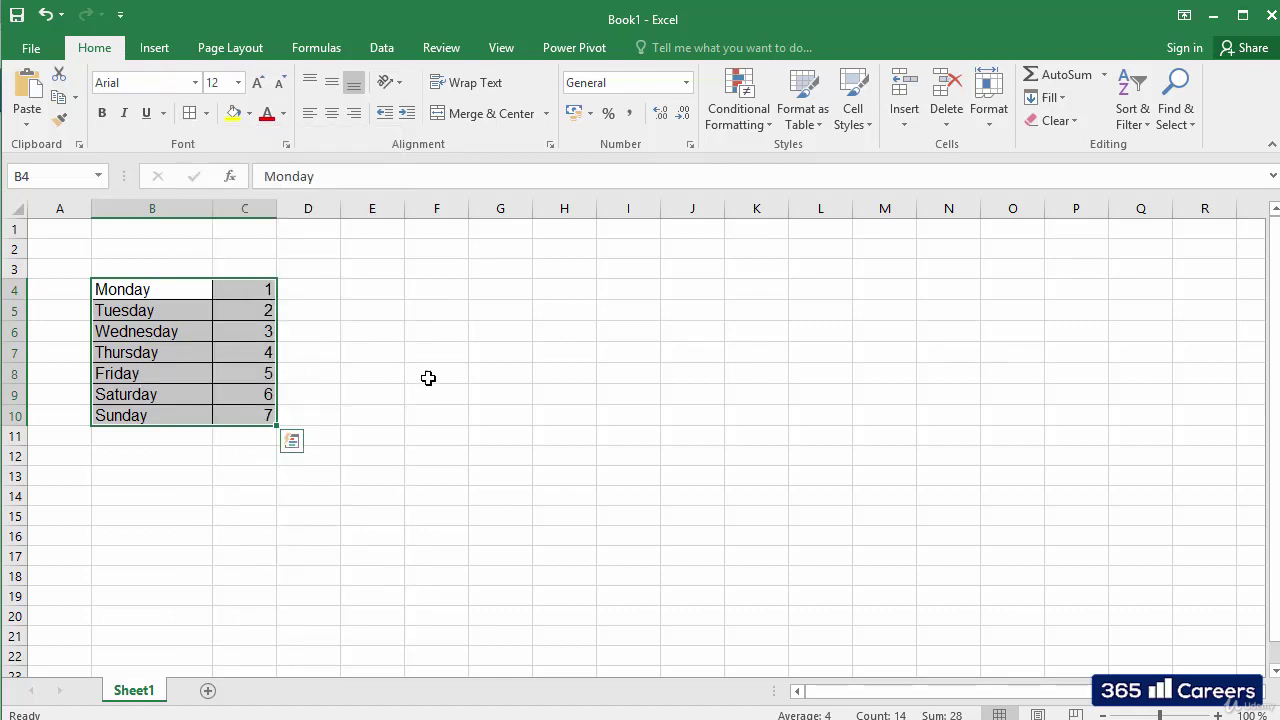
left_click(352, 356)
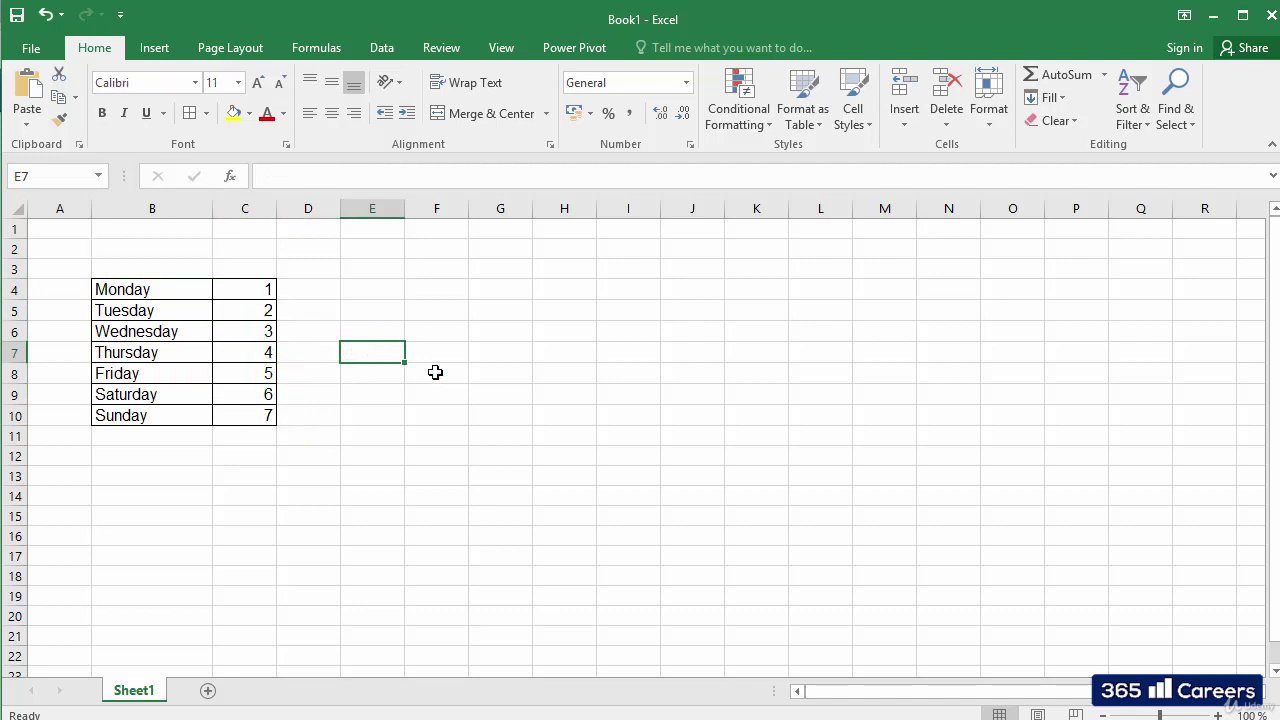
Reselect B4:C10 and recheck the border choices without changing anything.
left_click_drag(183, 291, 232, 416)
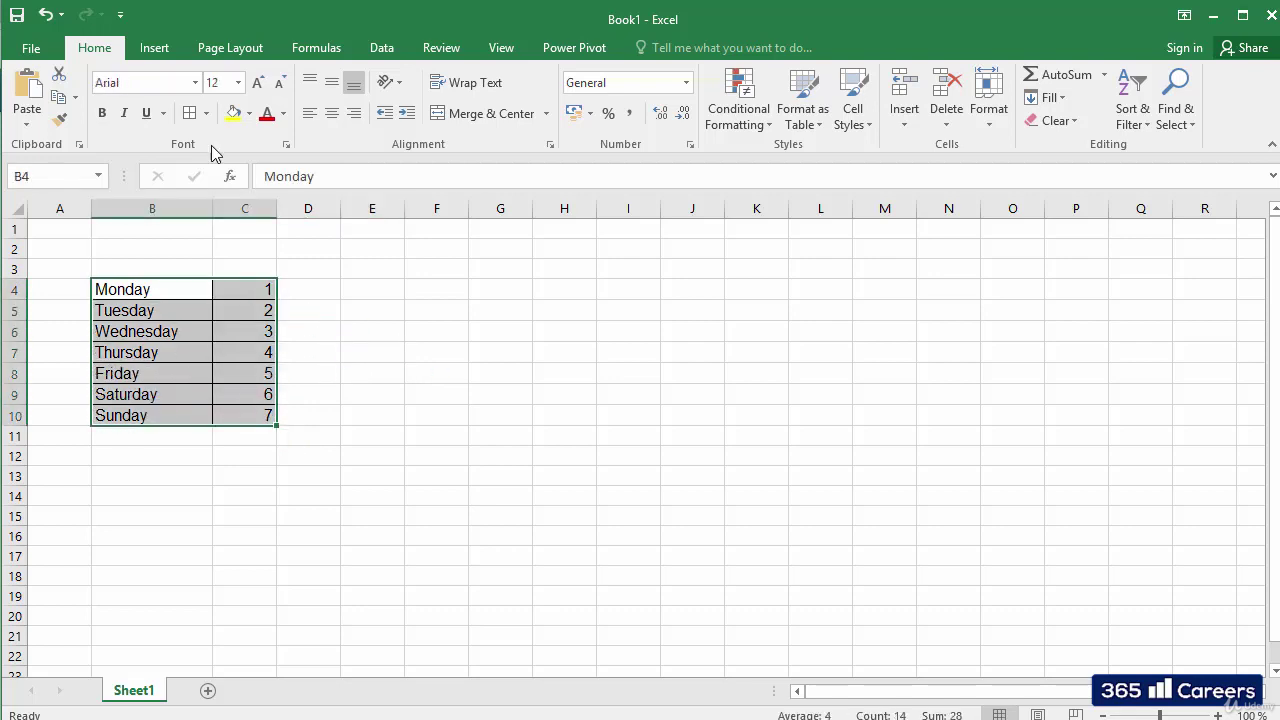
left_click(206, 114)
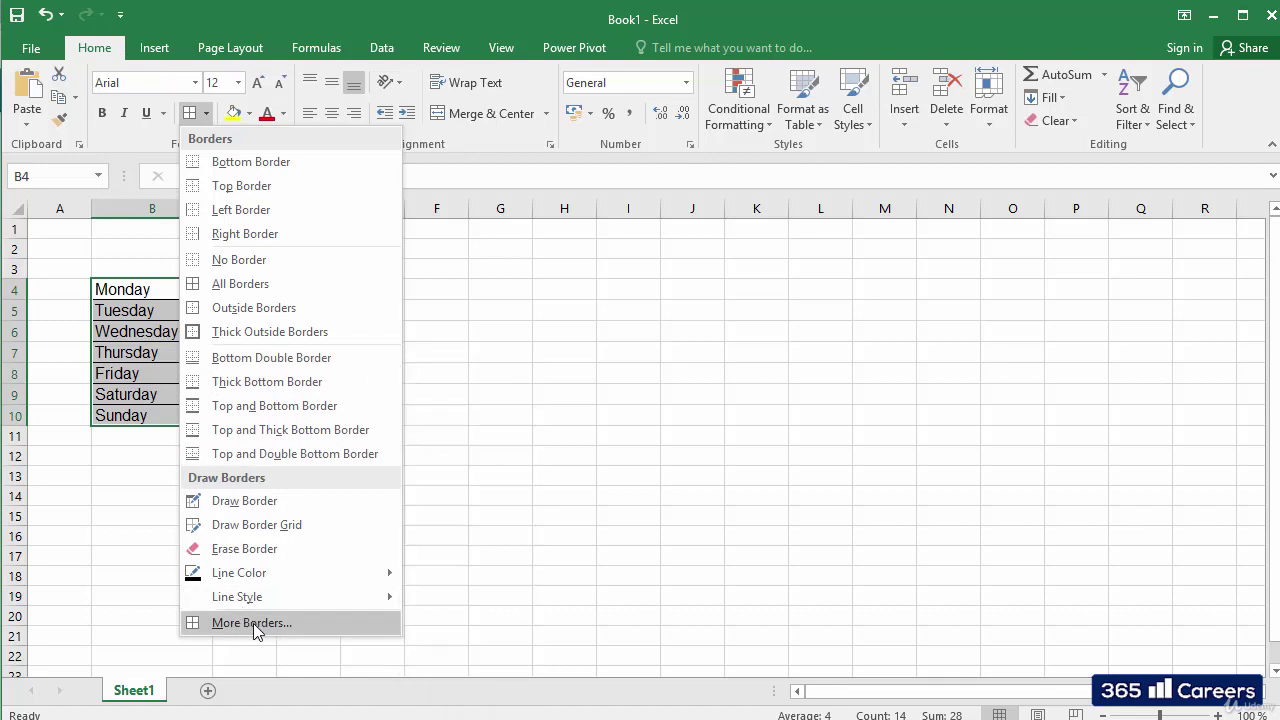
left_click(114, 485)
left_click(114, 485)
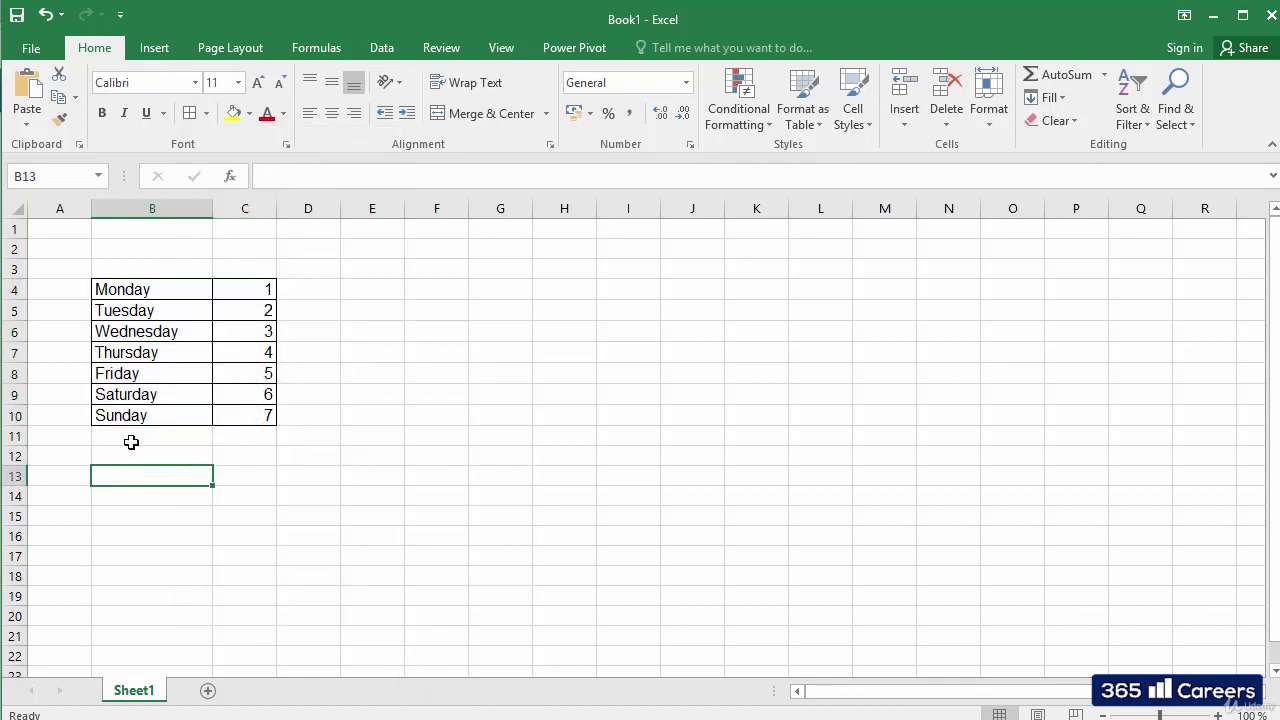
left_click_drag(128, 290, 240, 414)
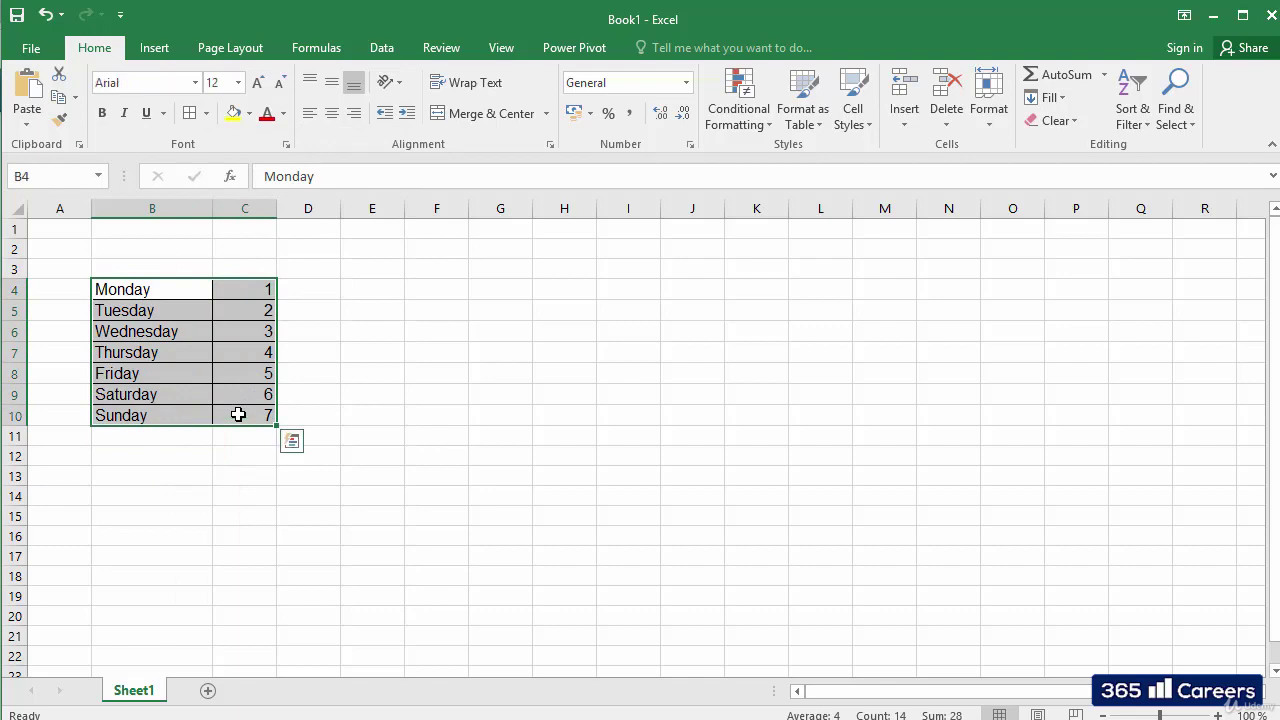
In Format Cells' Border settings, choose a thick line style in Dark Blue.
right_click(240, 414)
left_click(312, 638)
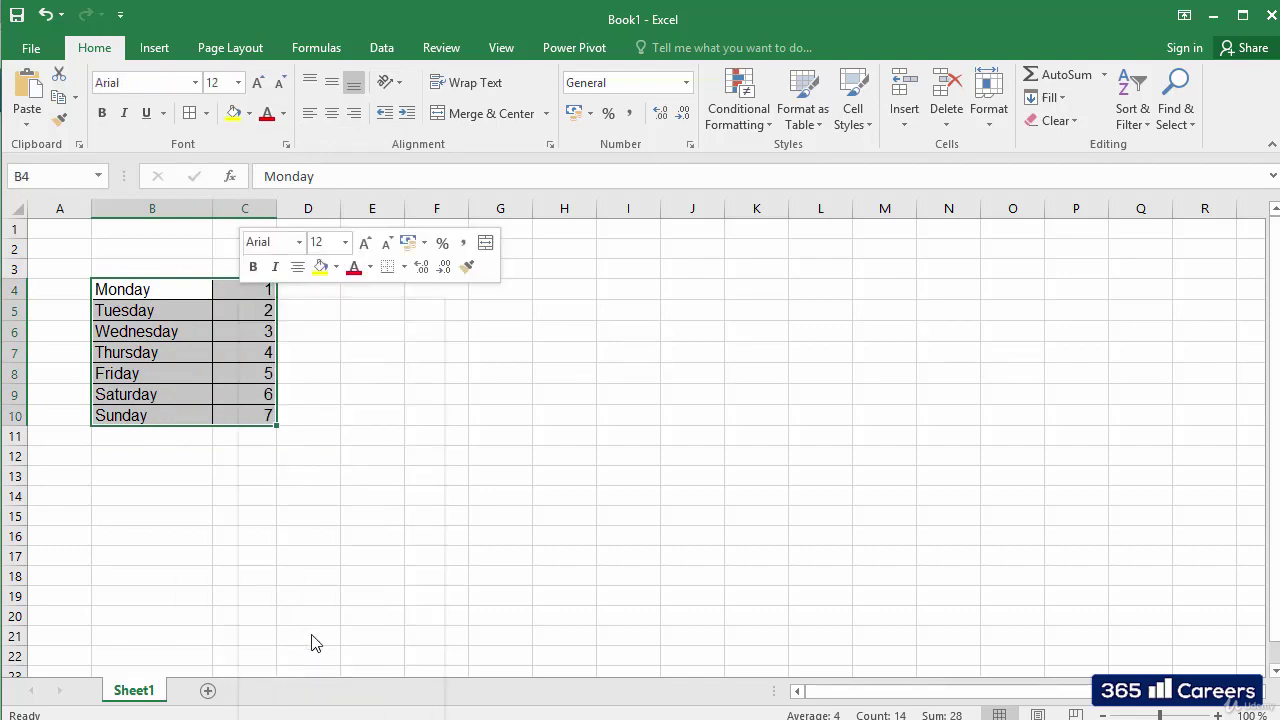
left_click_drag(292, 268, 339, 163)
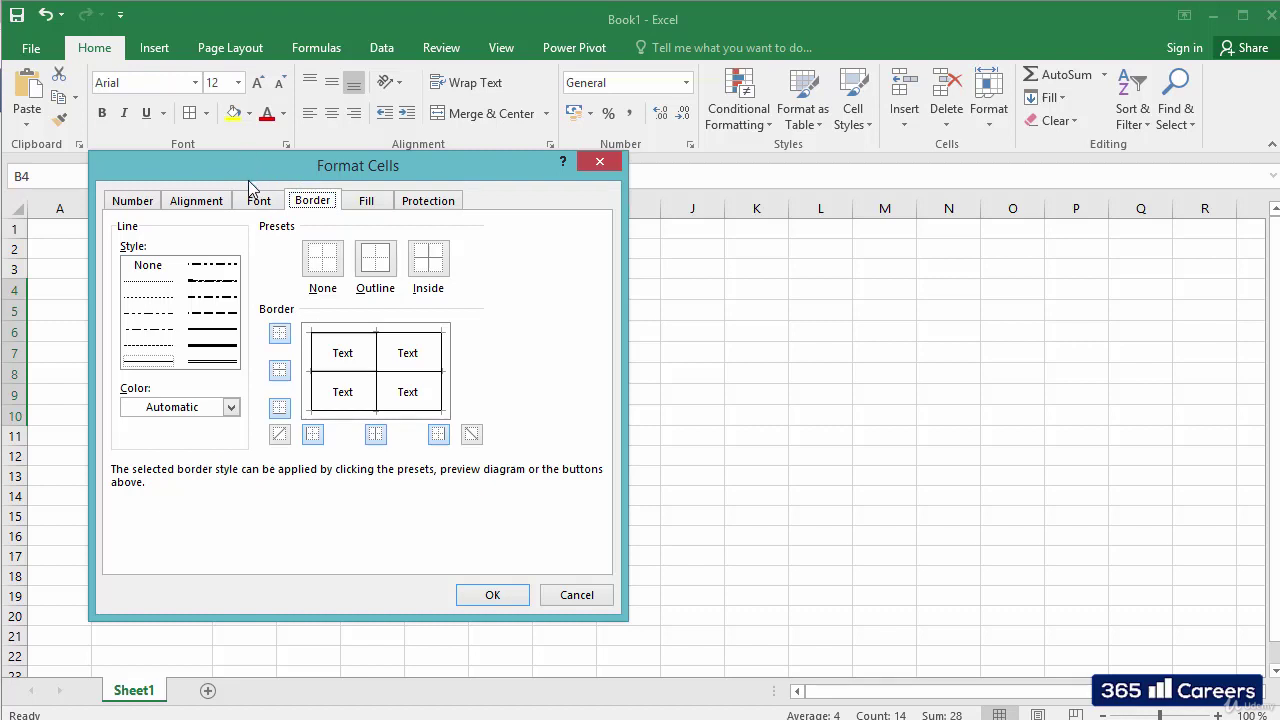
left_click(222, 335)
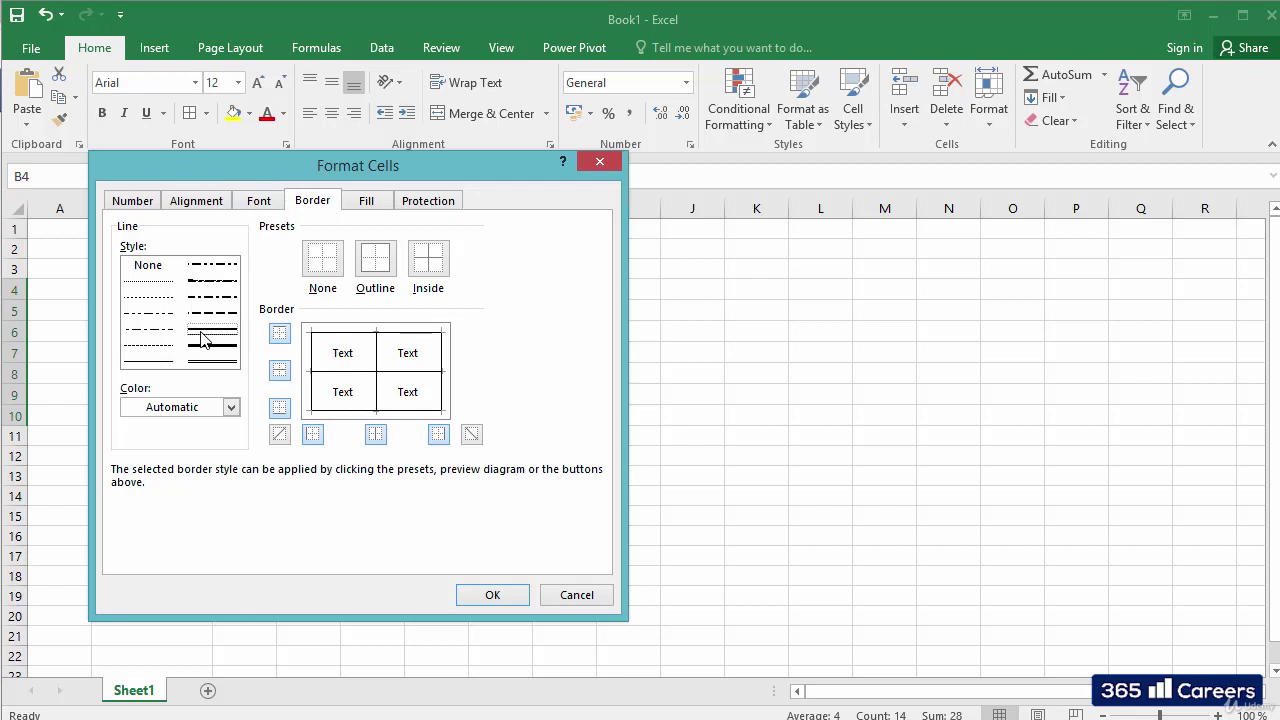
left_click(220, 408)
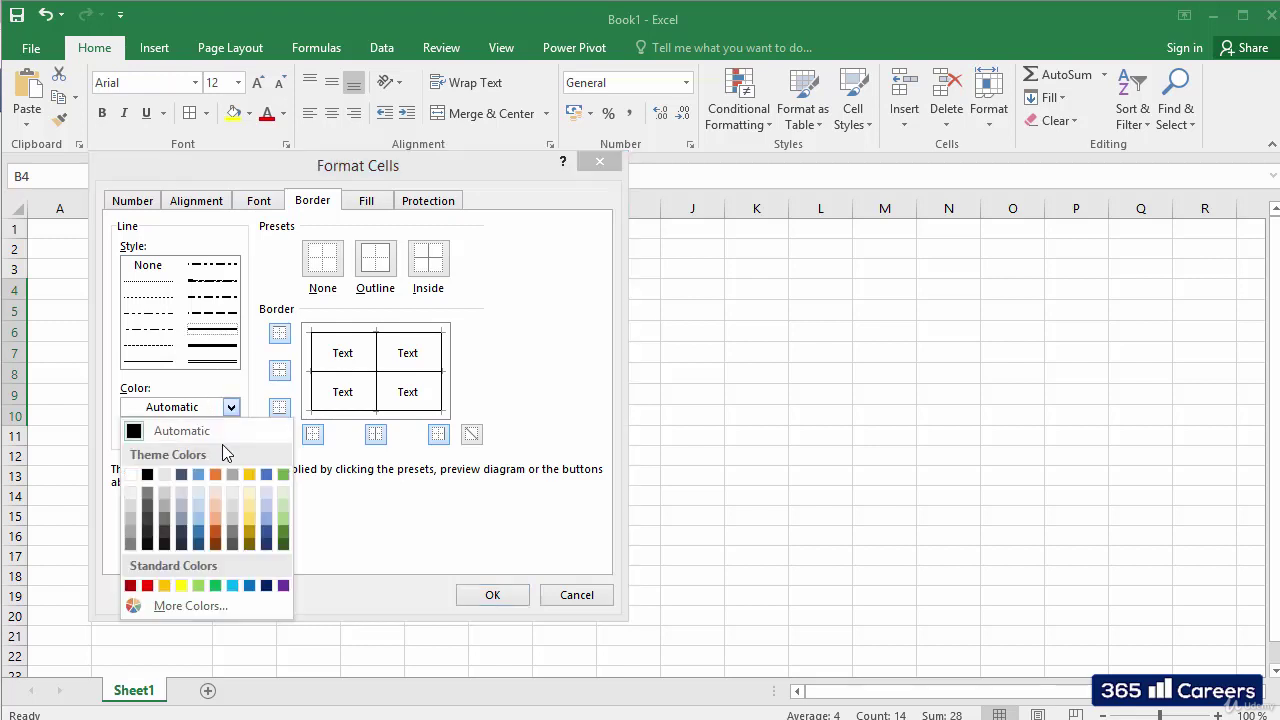
left_click(266, 586)
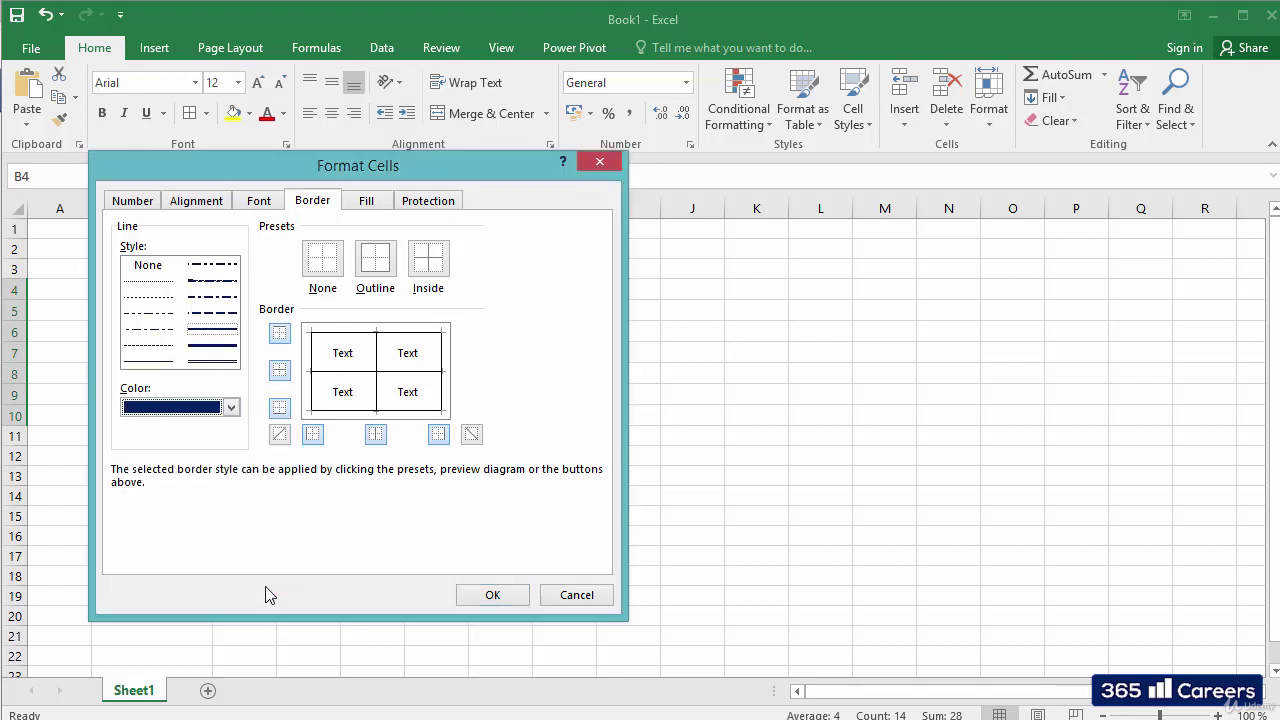
Apply thick dark blue top, bottom, left and right borders to B4:C10 and confirm.
left_click(215, 330)
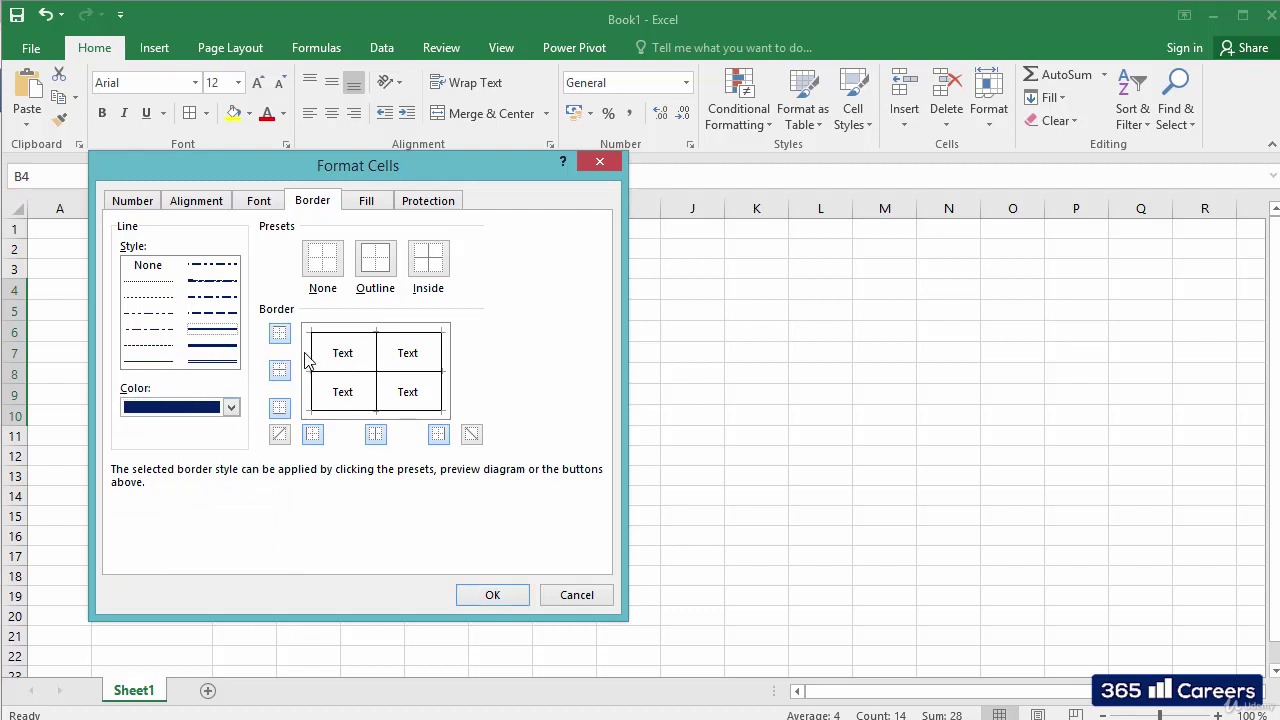
left_click(280, 334)
left_click(280, 408)
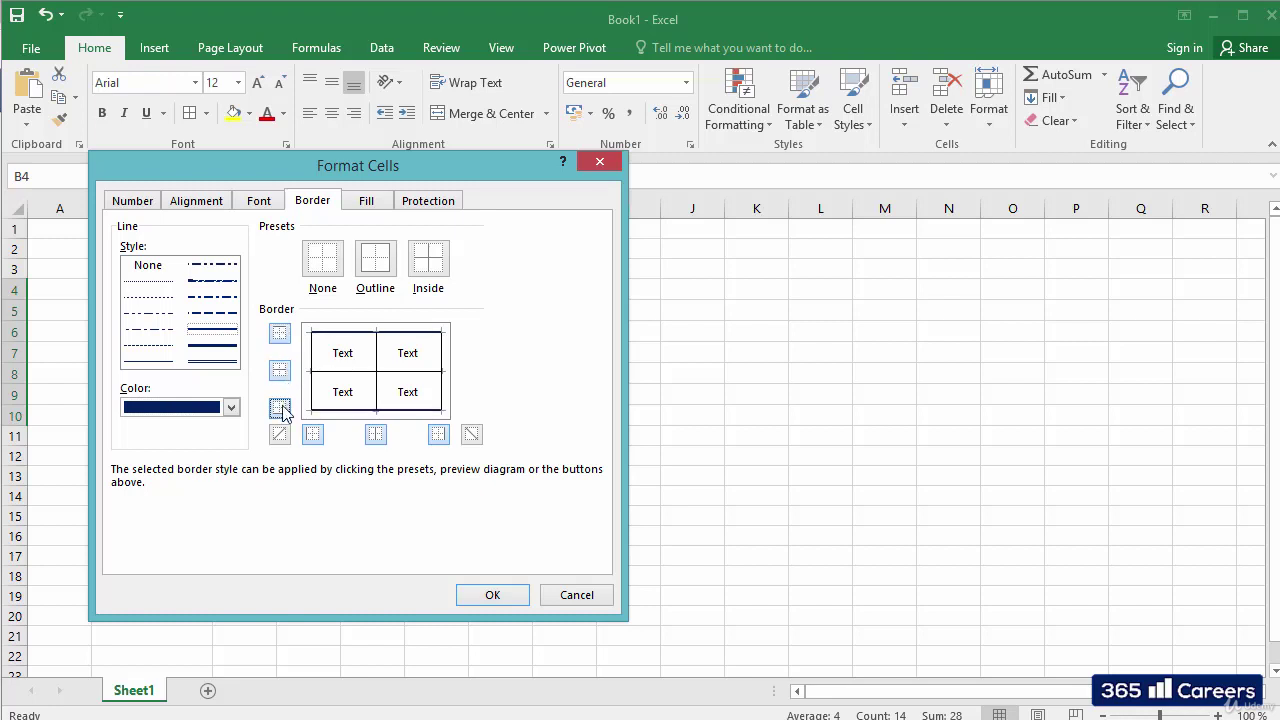
left_click(313, 434)
left_click(439, 436)
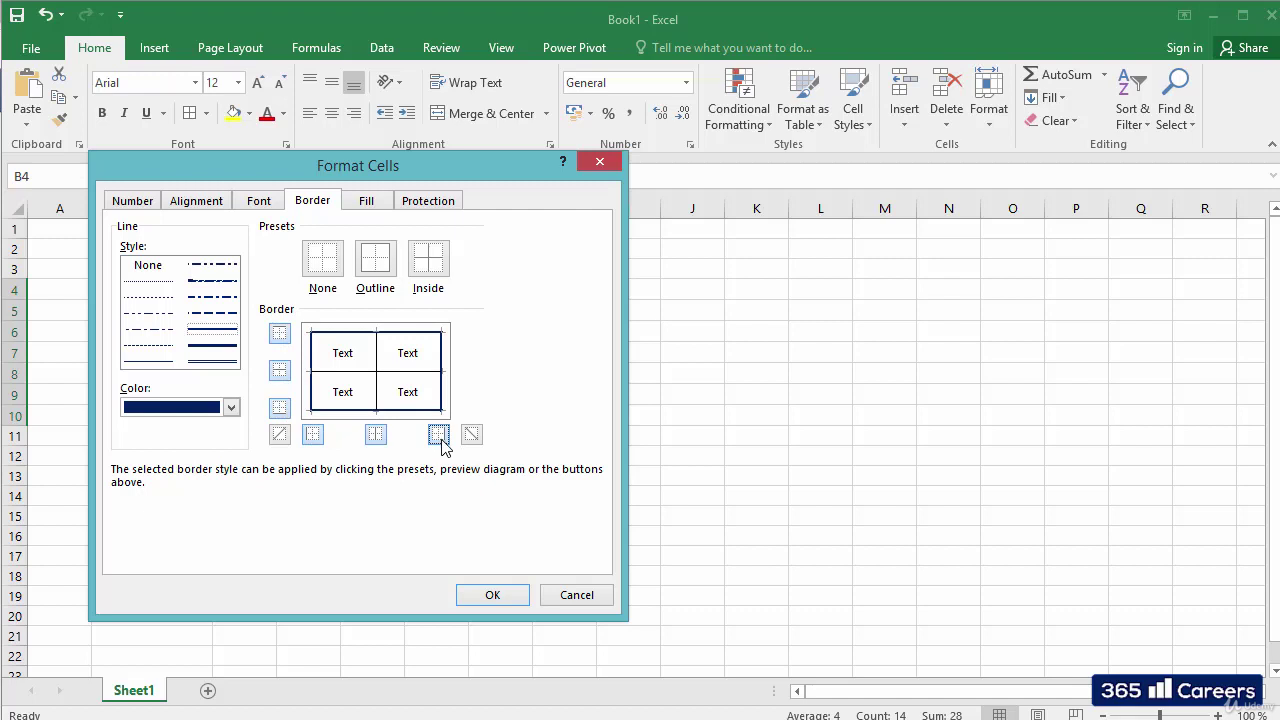
left_click(491, 594)
left_click(460, 556)
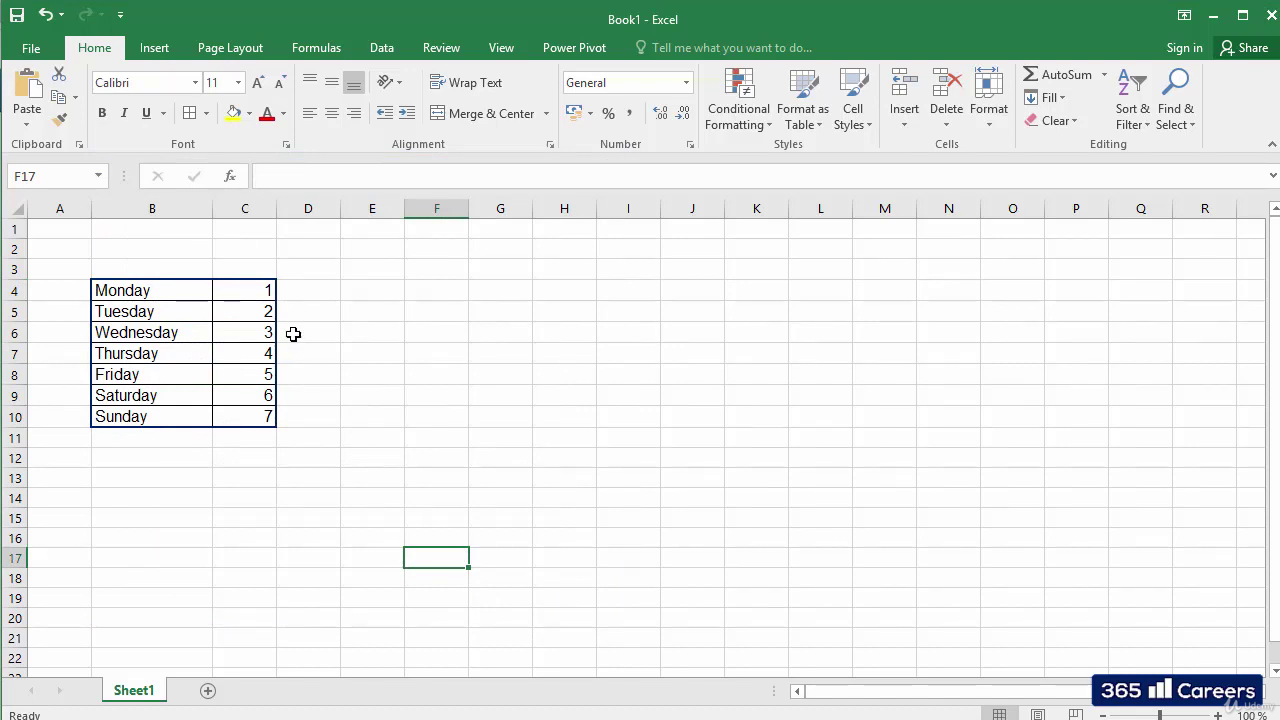
Fill the weekday table B4:C10 with grey.
left_click_drag(194, 292, 242, 415)
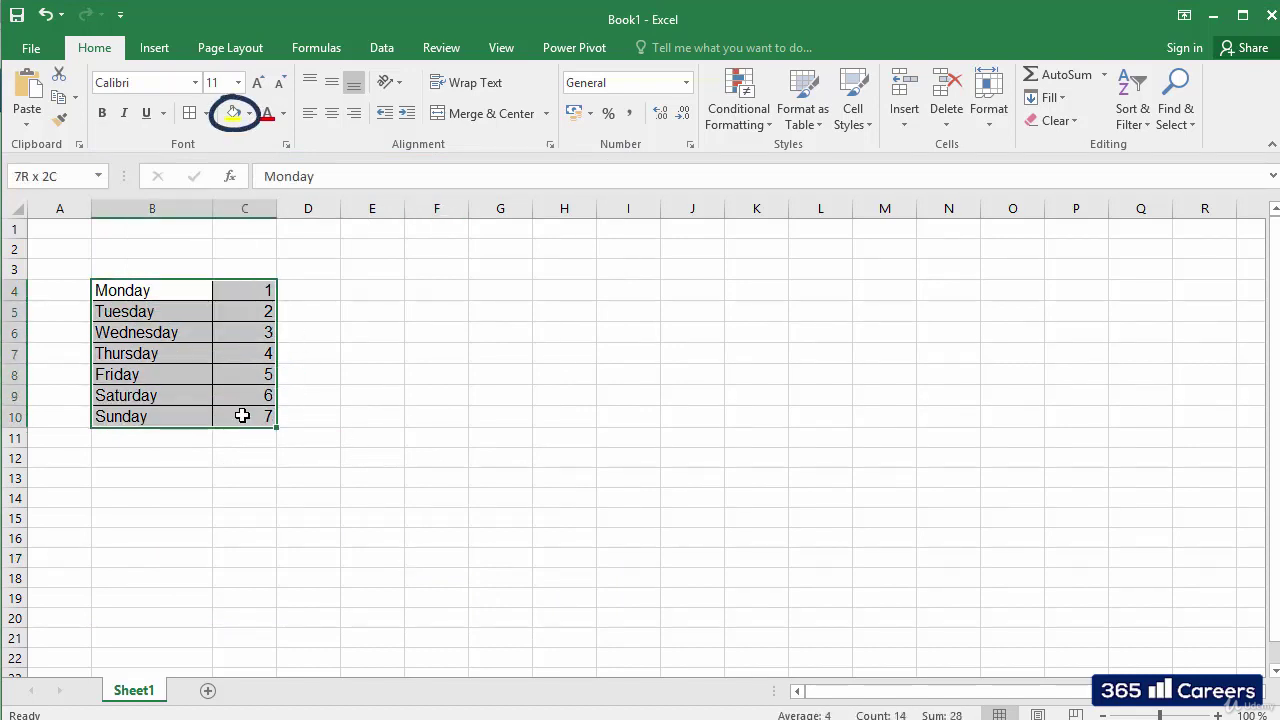
left_click(249, 113)
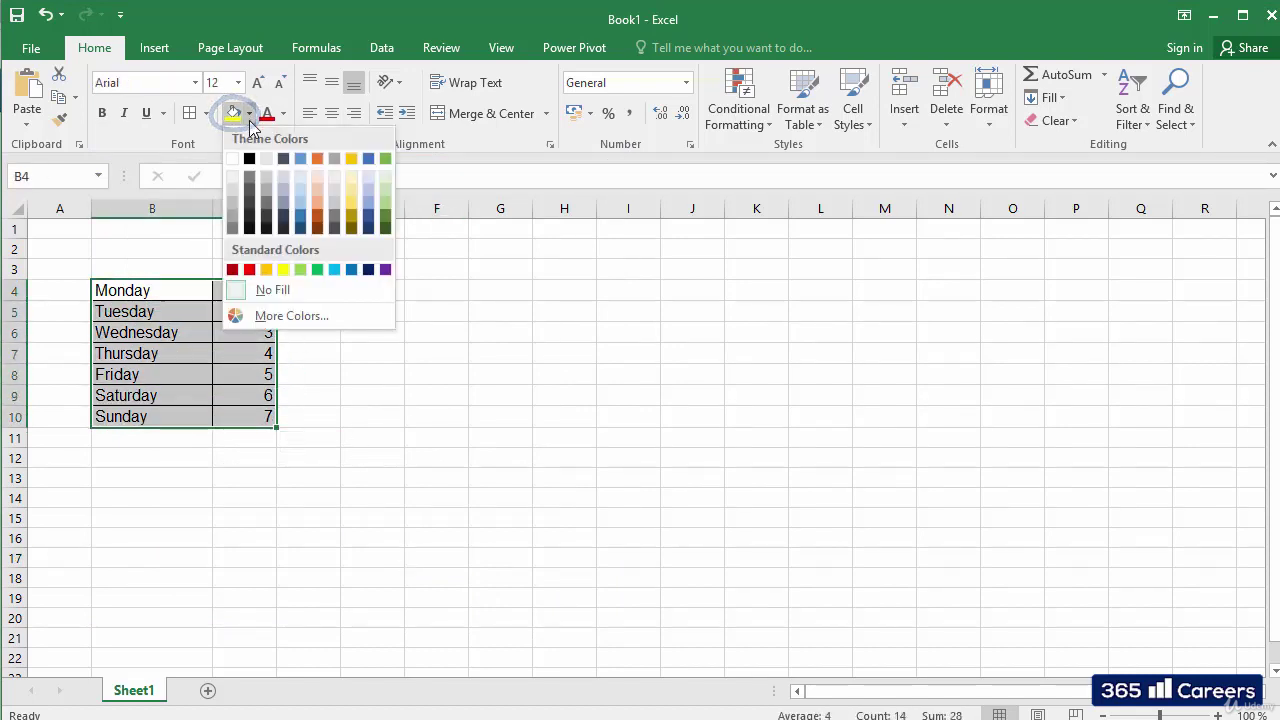
left_click(233, 205)
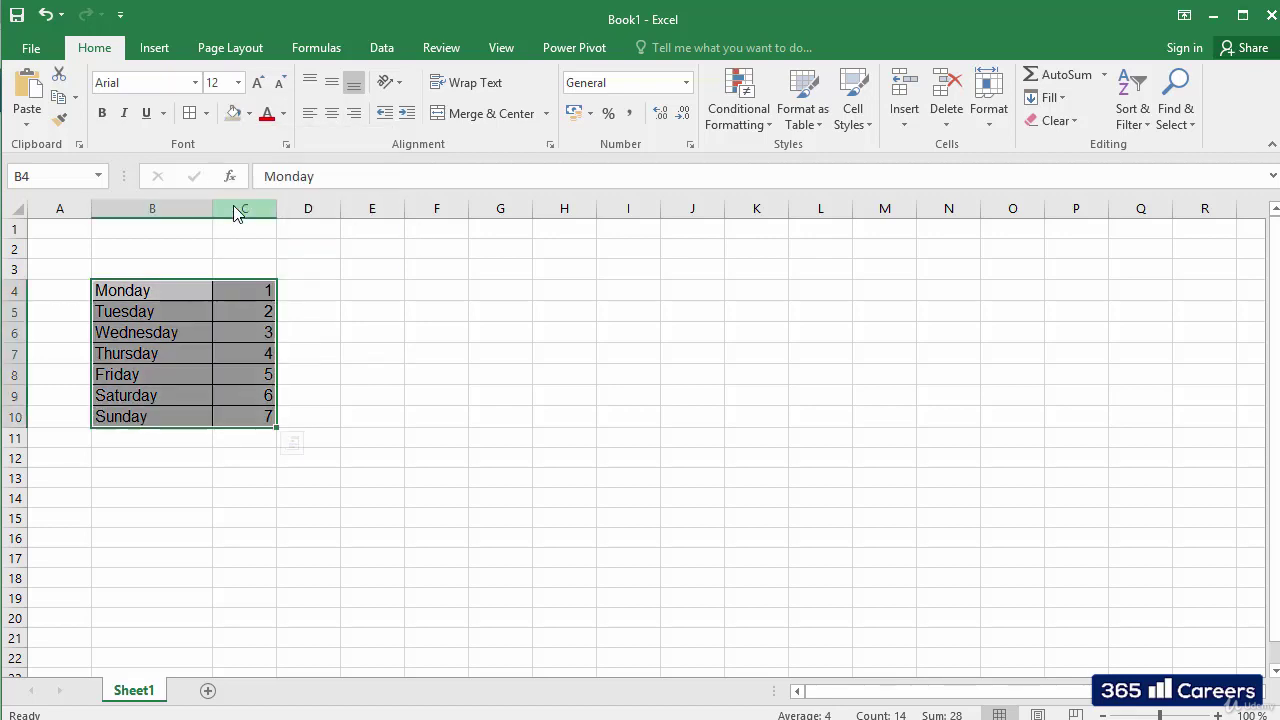
left_click(372, 311)
left_click(569, 390)
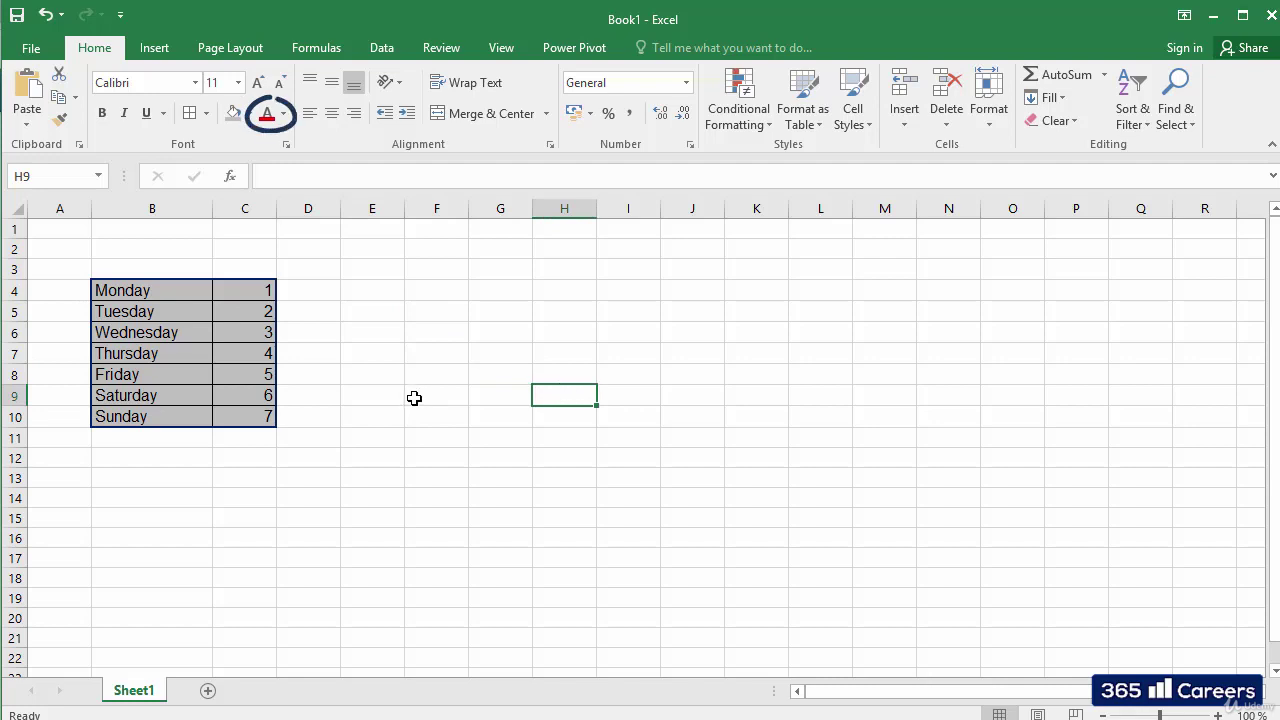
Make the table text white, then switch to the Table workbook.
left_click_drag(180, 294, 245, 415)
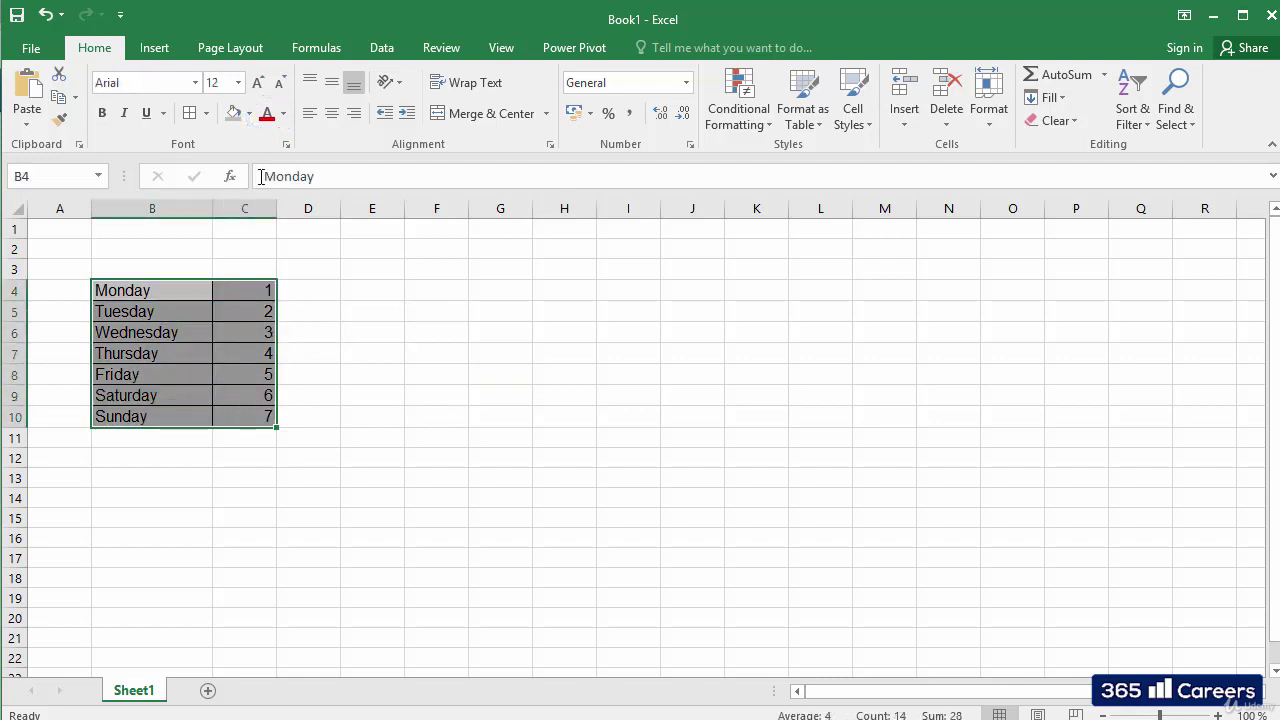
left_click(284, 114)
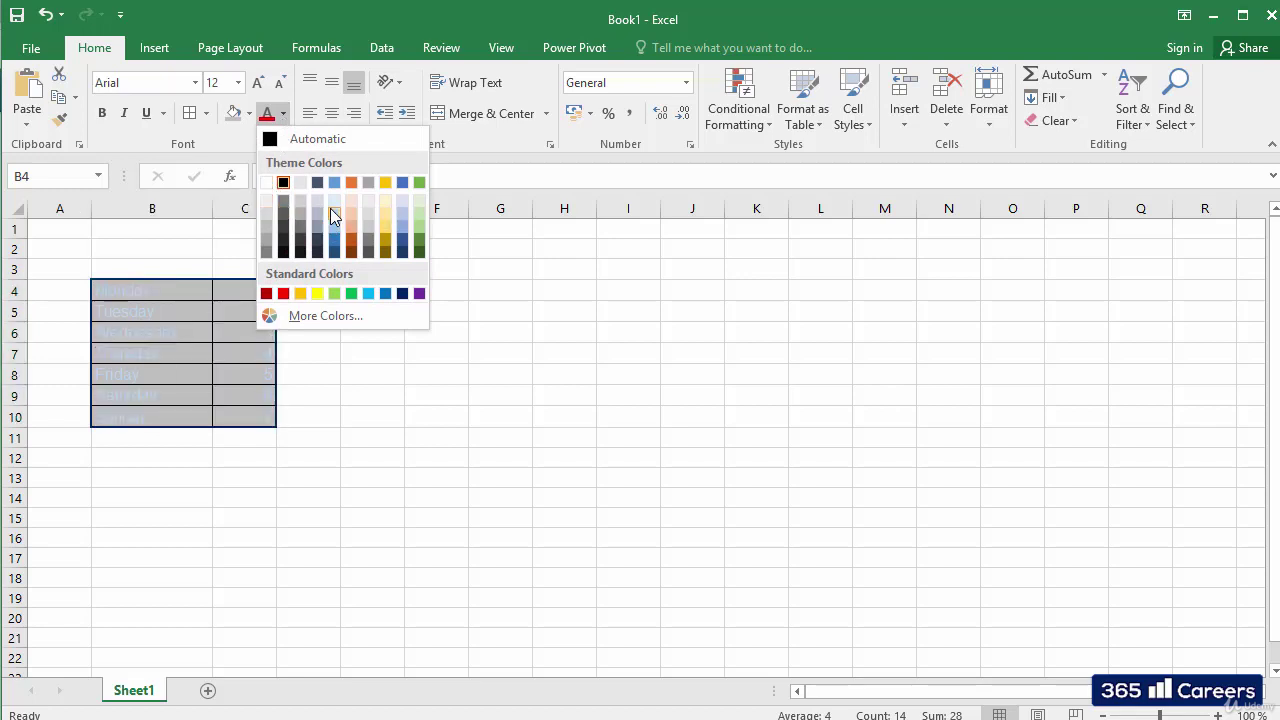
left_click(268, 184)
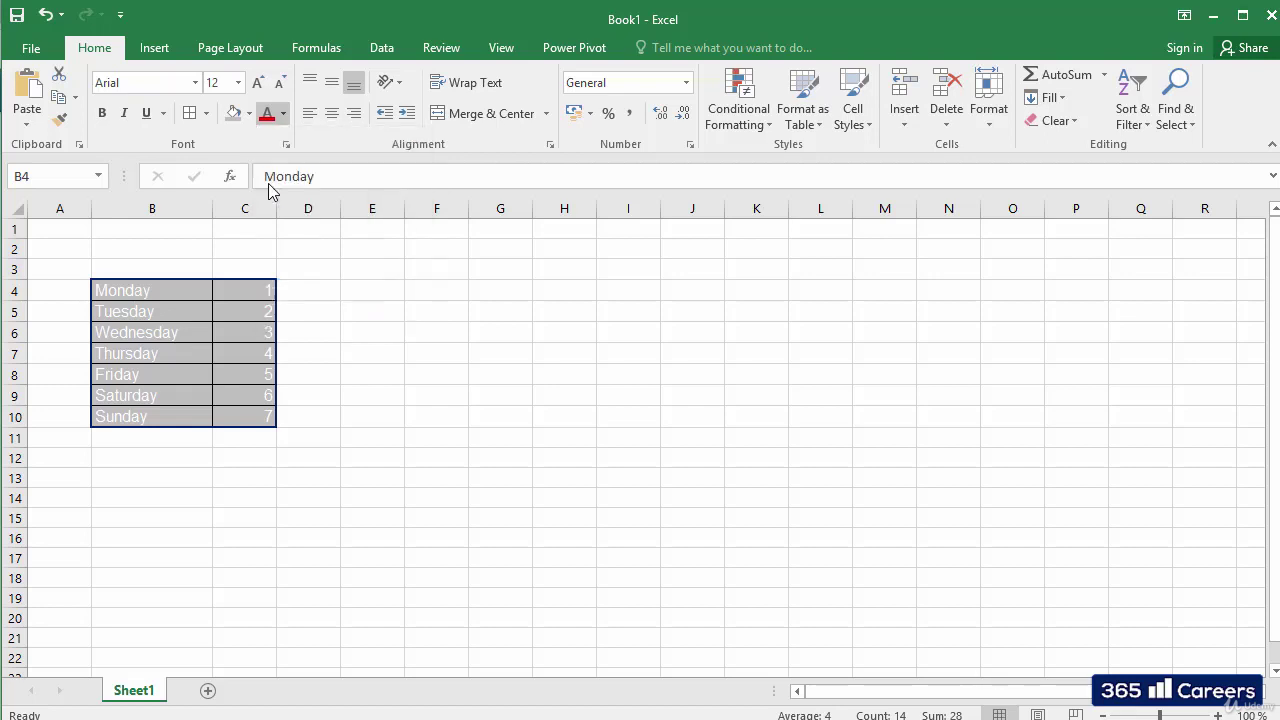
left_click(352, 312)
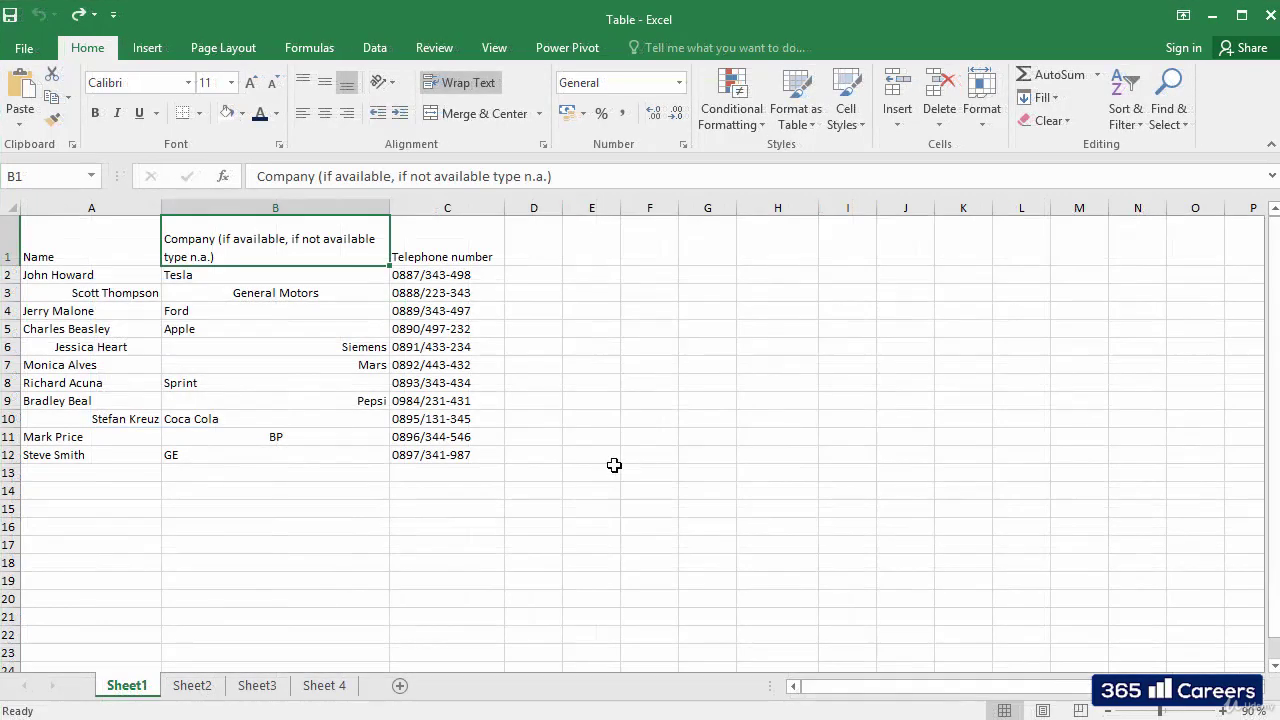
left_click(556, 390)
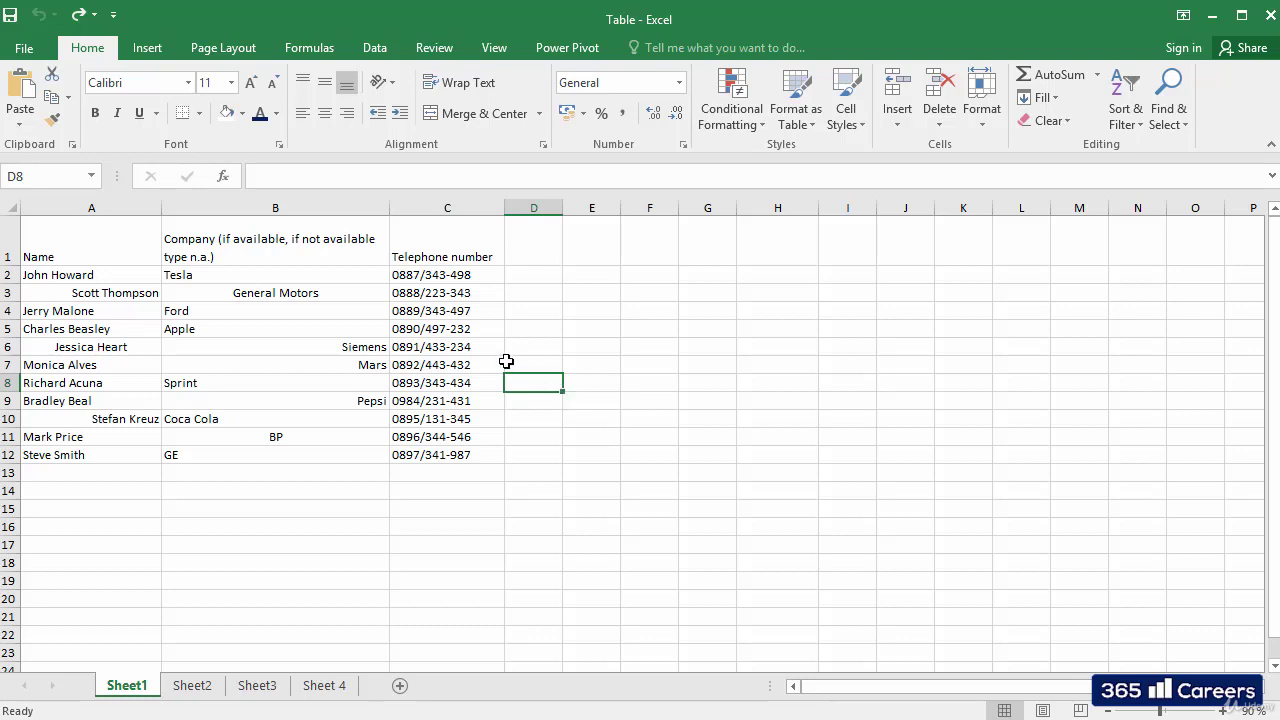
left_click(95, 251)
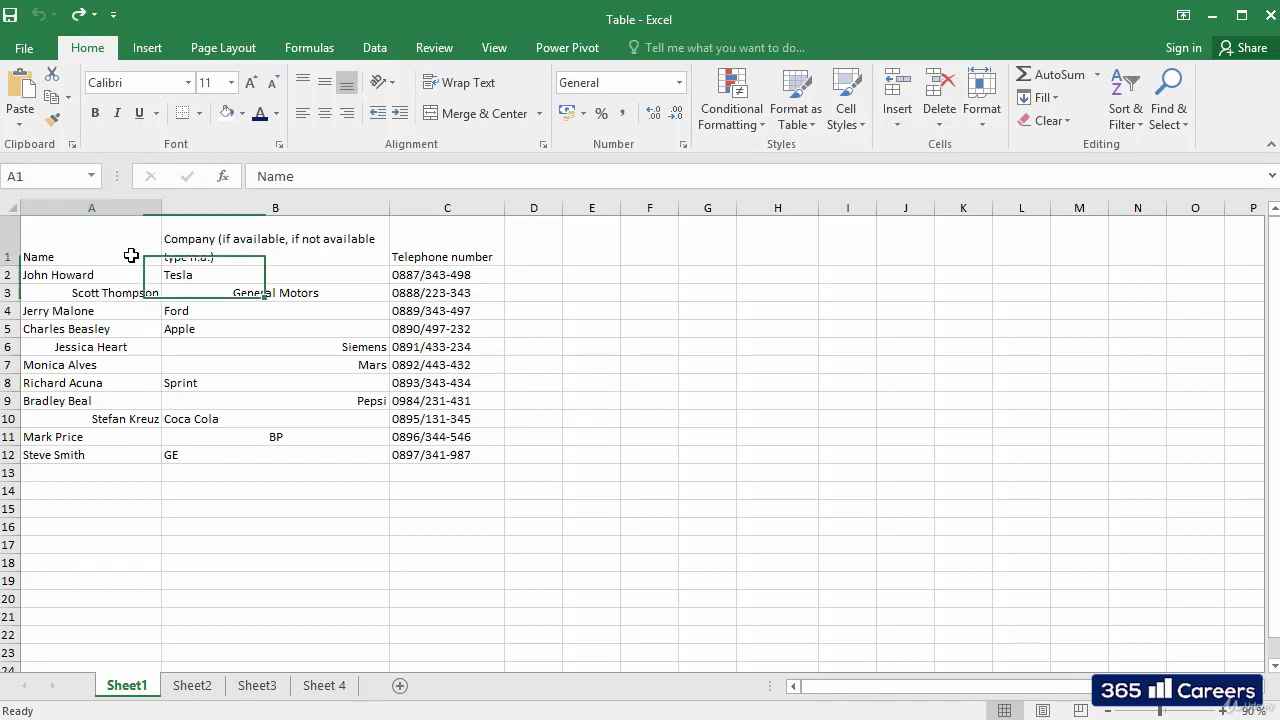
left_click(299, 253)
left_click(460, 258)
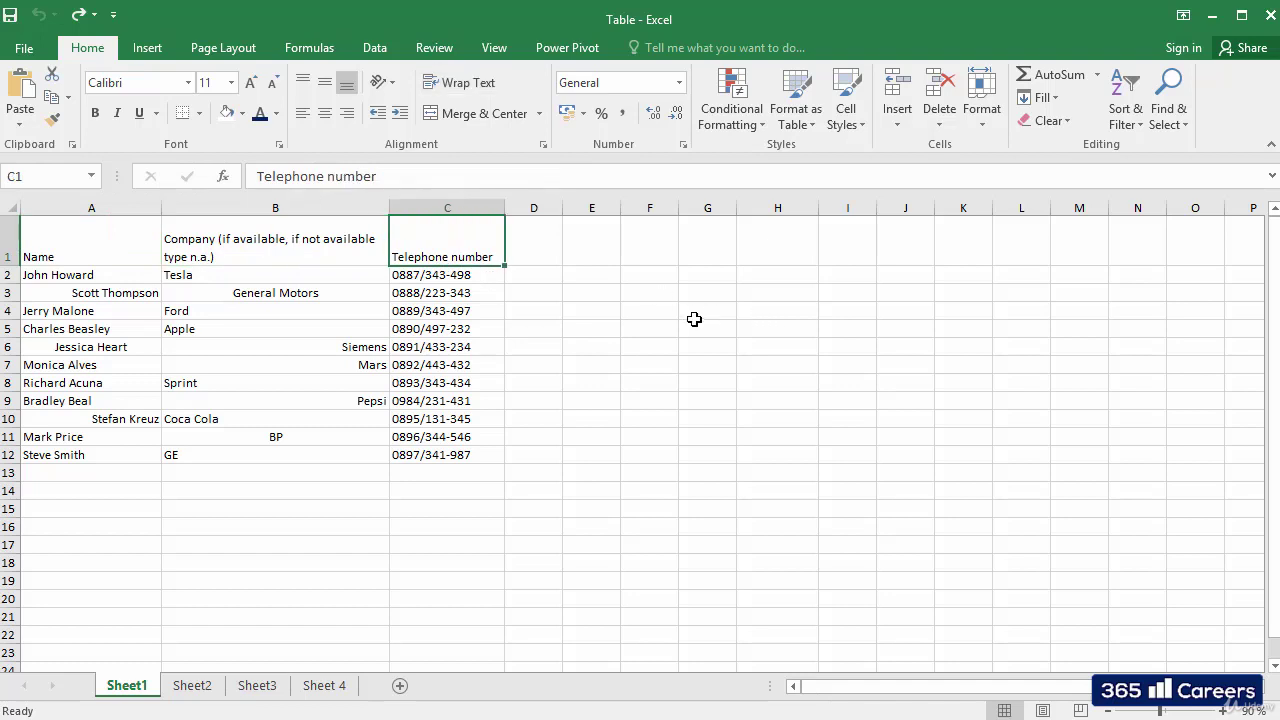
left_click(586, 315)
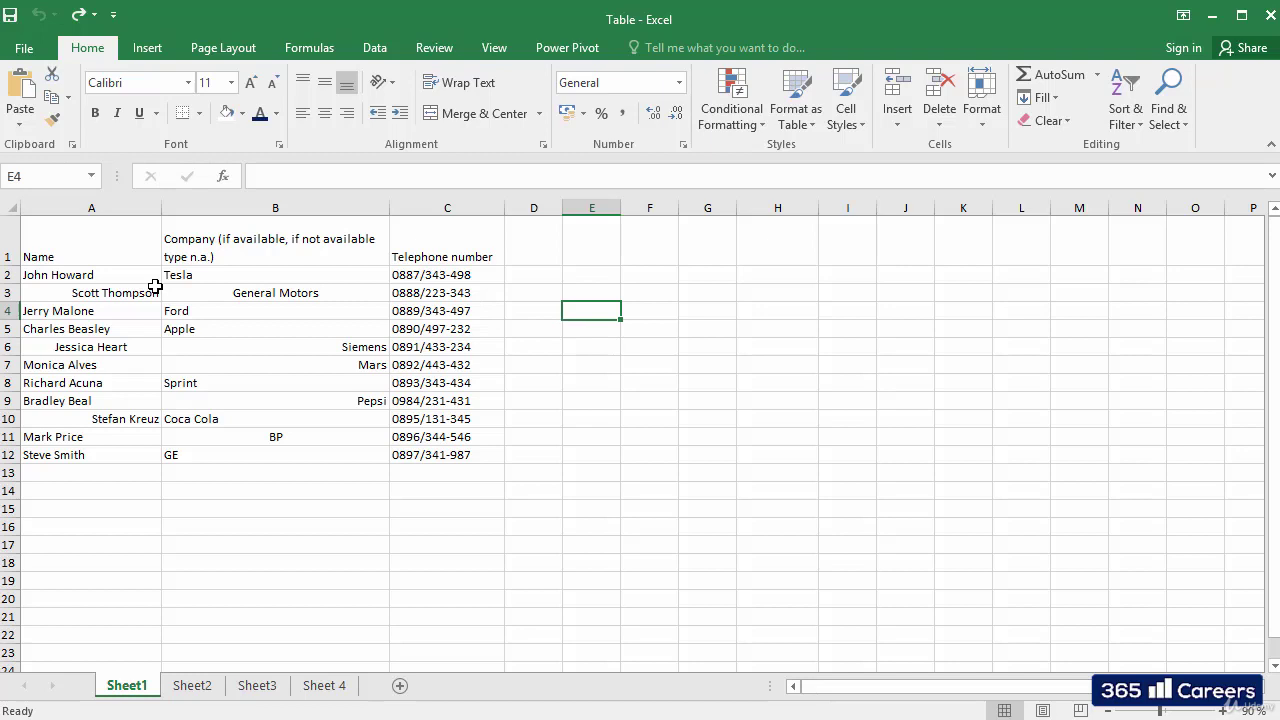
Left-align the names in A1:A12.
left_click(122, 244)
left_click_drag(122, 329, 100, 455)
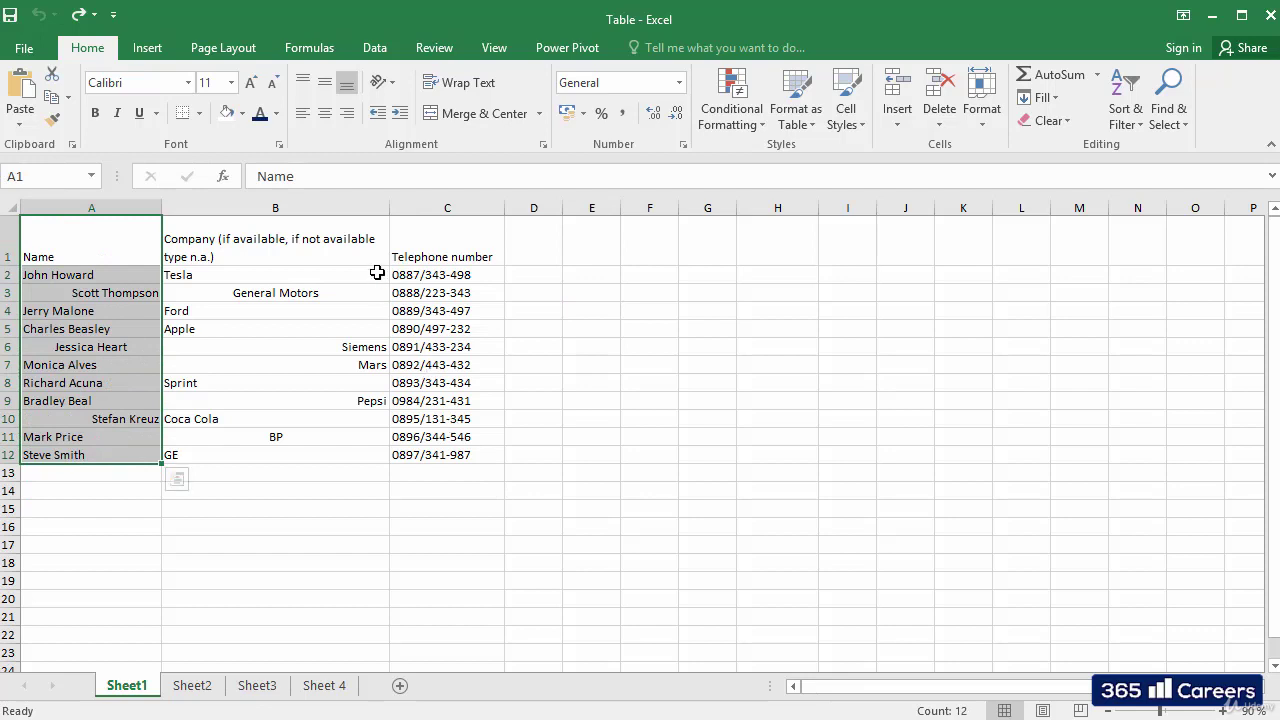
left_click(305, 115)
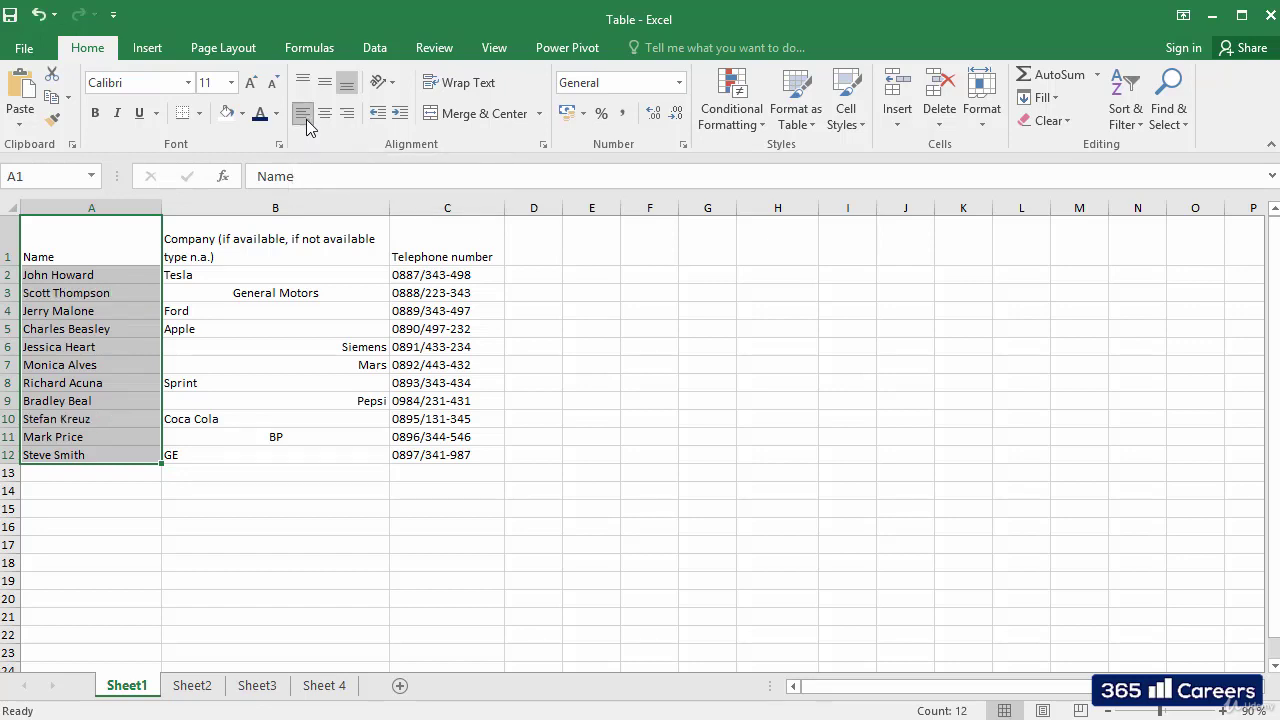
left_click(221, 477)
left_click(234, 512)
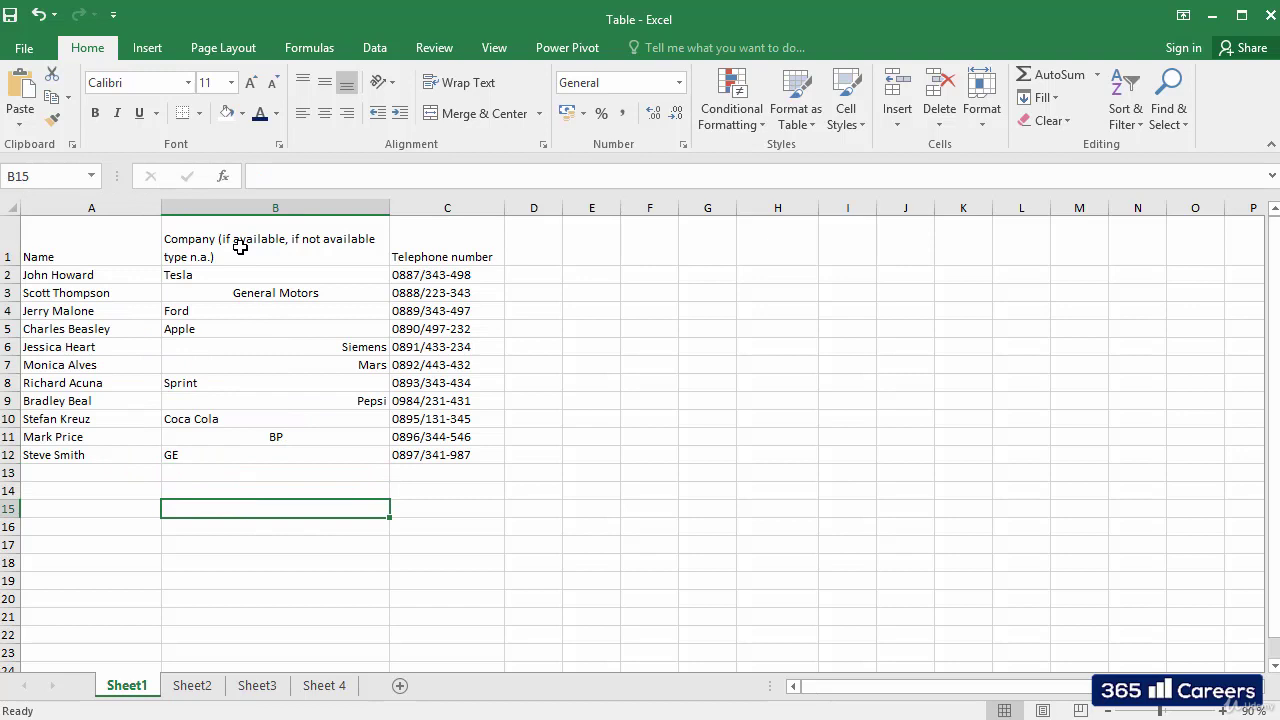
Left-align the company entries in B1:B12.
left_click_drag(241, 247, 234, 455)
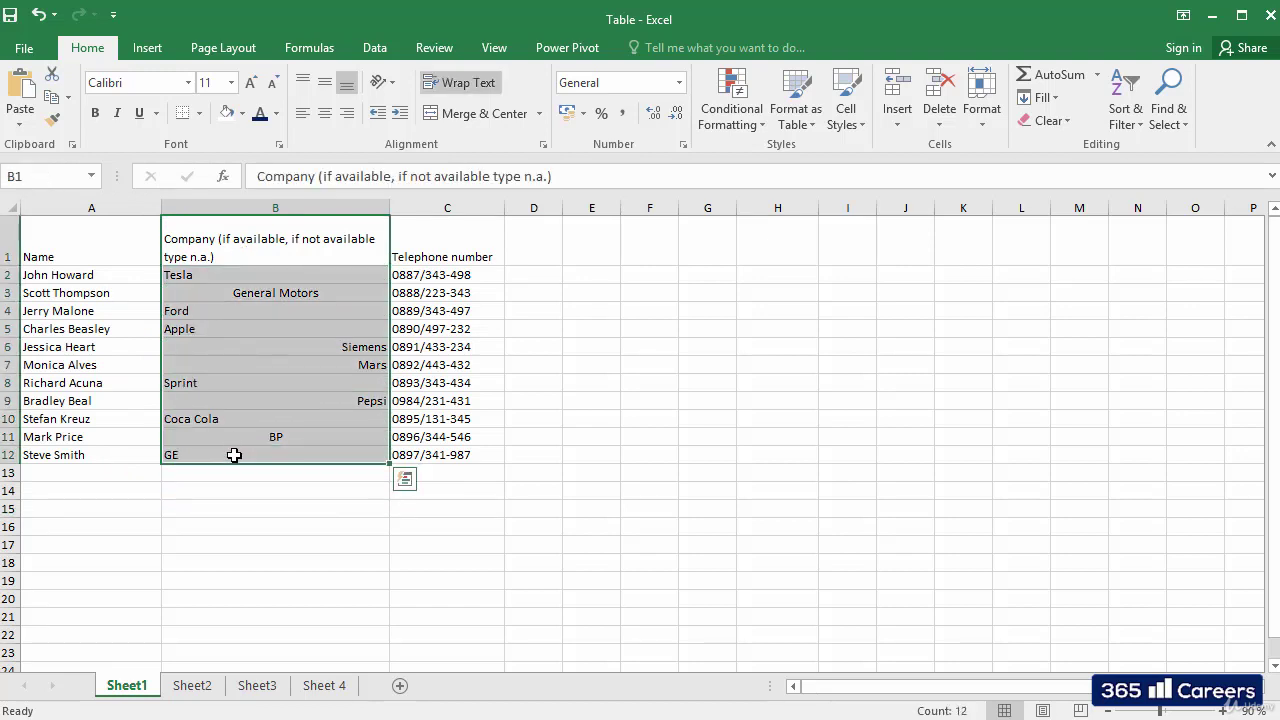
left_click(302, 113)
left_click(346, 545)
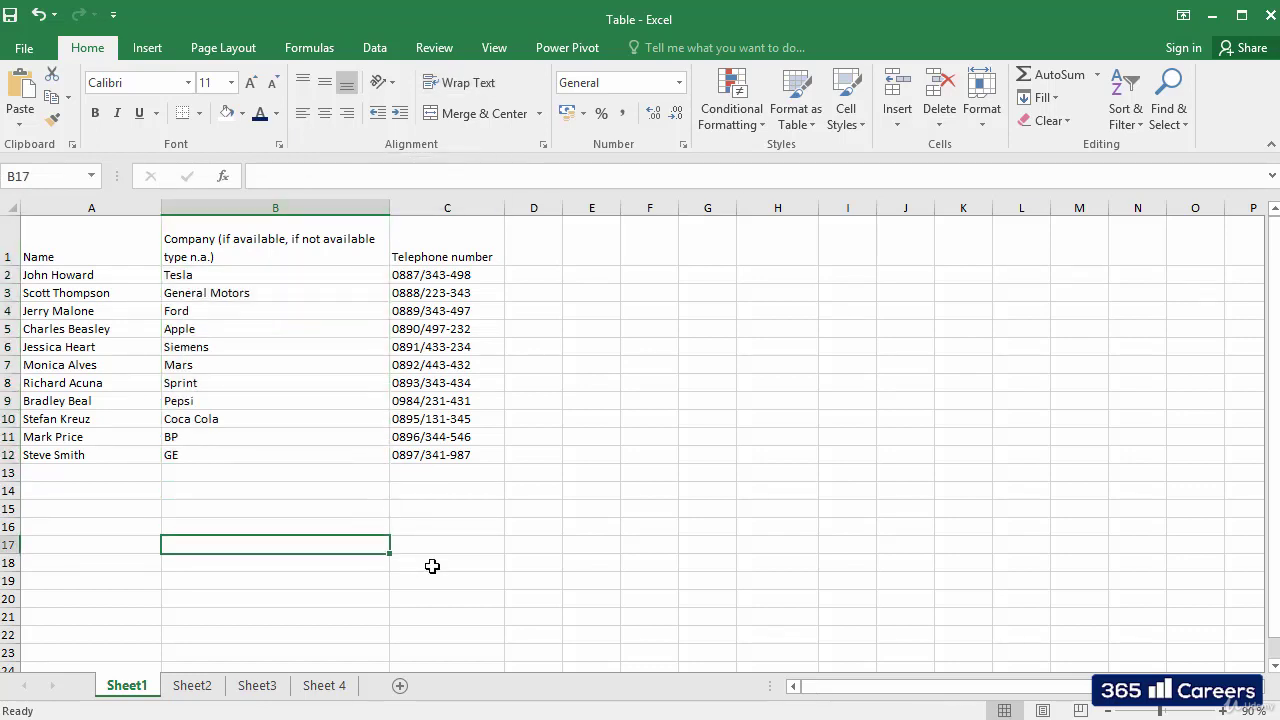
left_click_drag(435, 252, 430, 455)
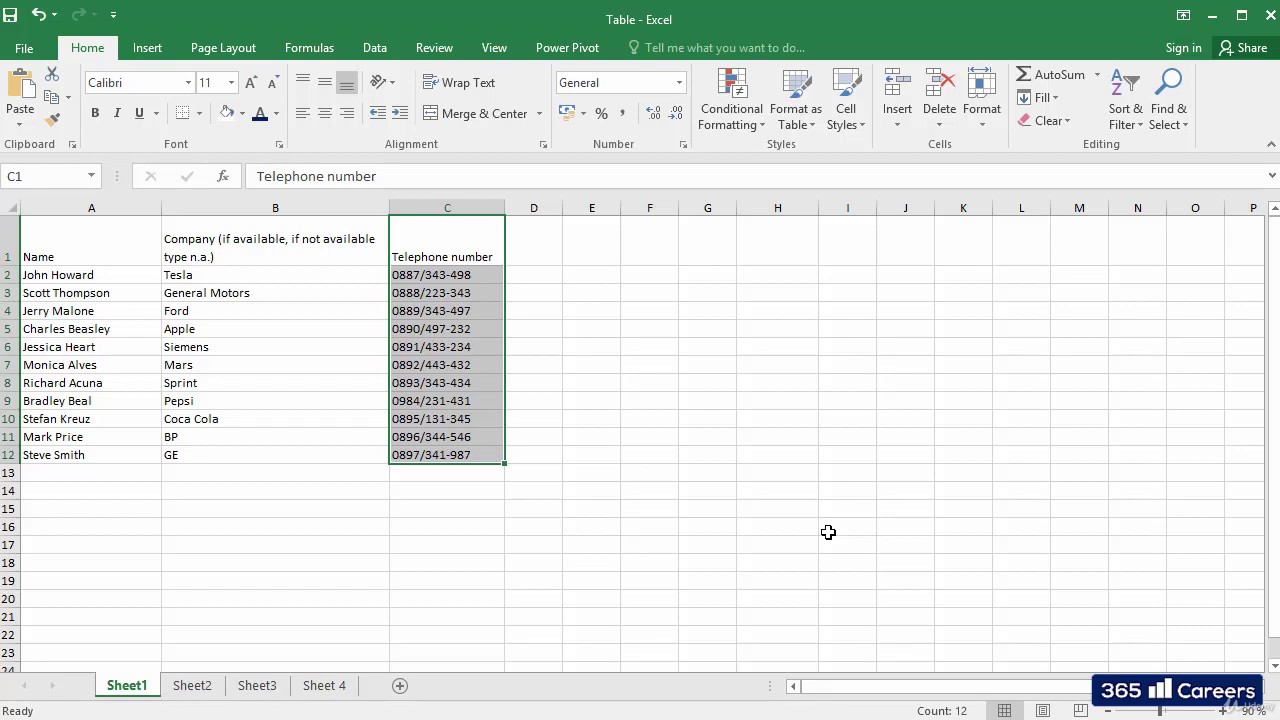
Right-align the selected telephone numbers in column C, header included.
left_click(347, 122)
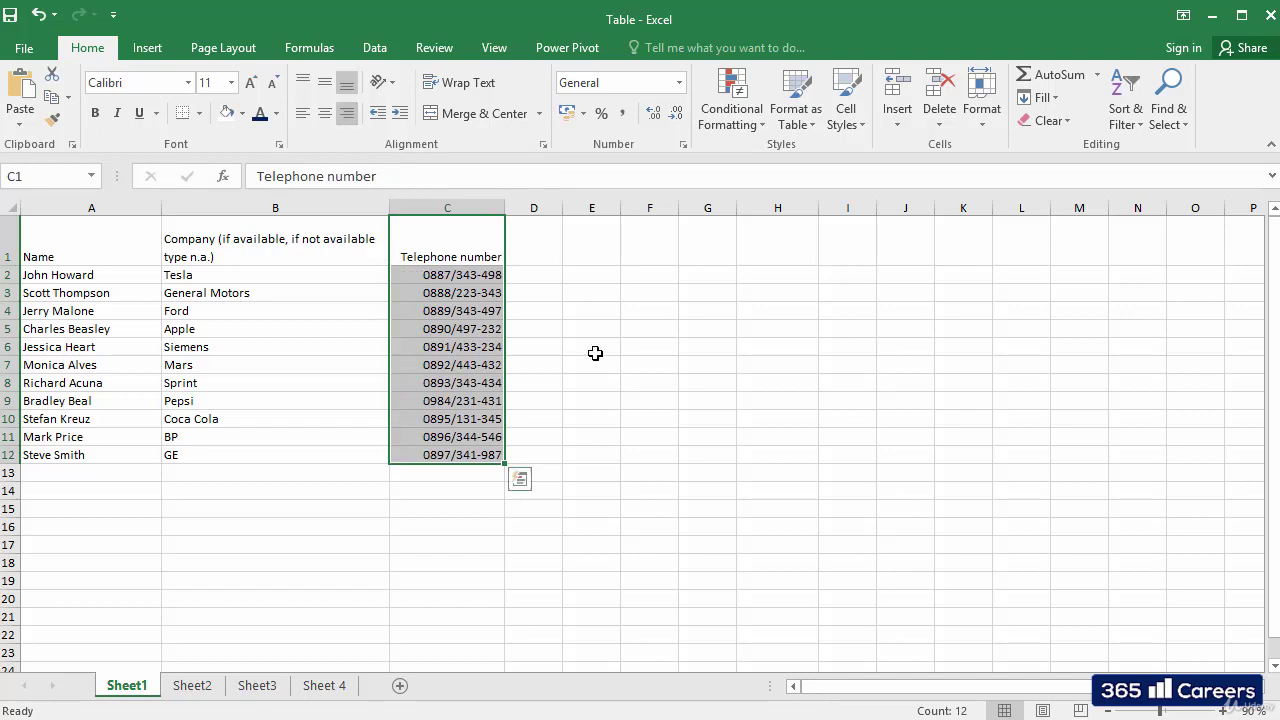
left_click(597, 361)
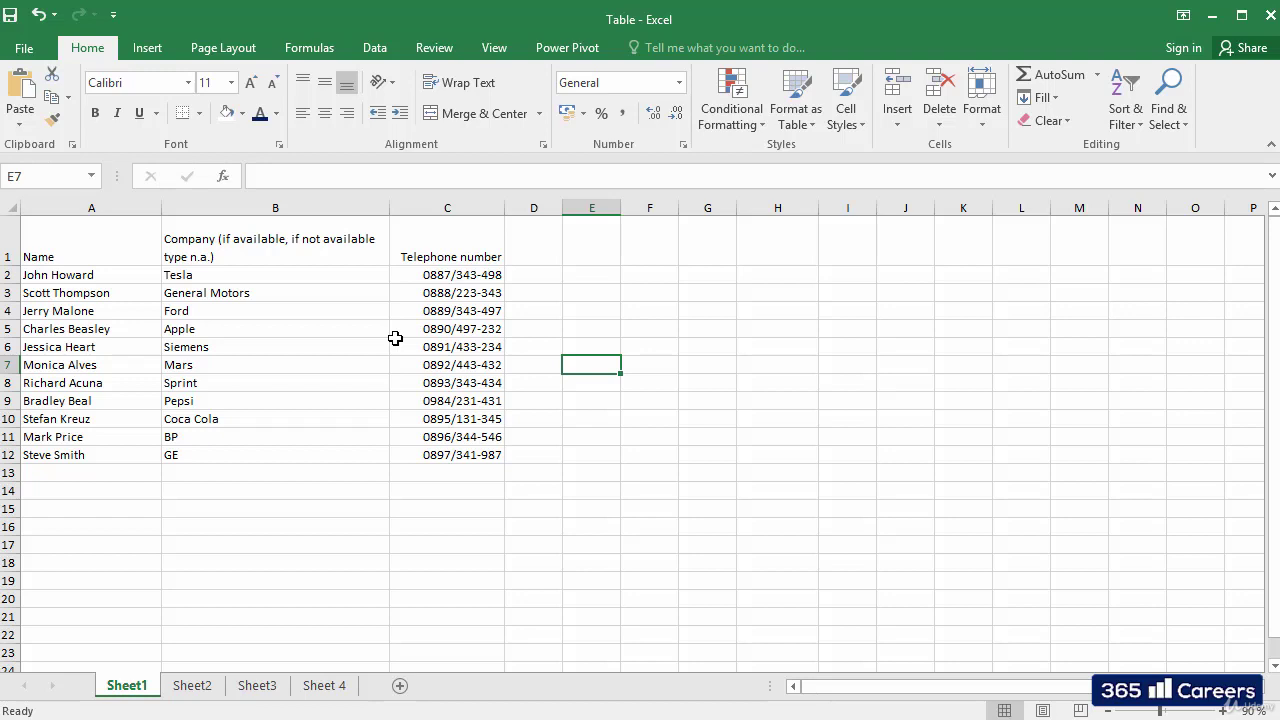
Top-align the Name, Company and Telephone number headers in A1:C1.
left_click_drag(130, 242, 444, 245)
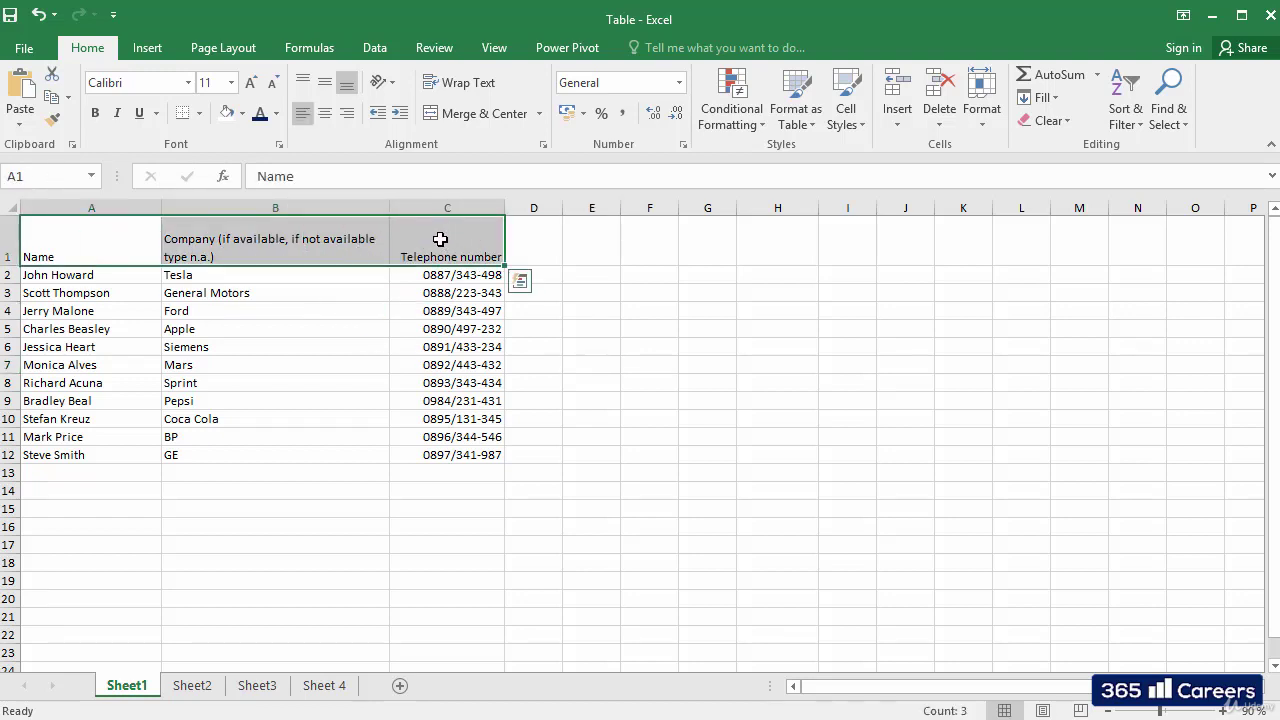
left_click(307, 91)
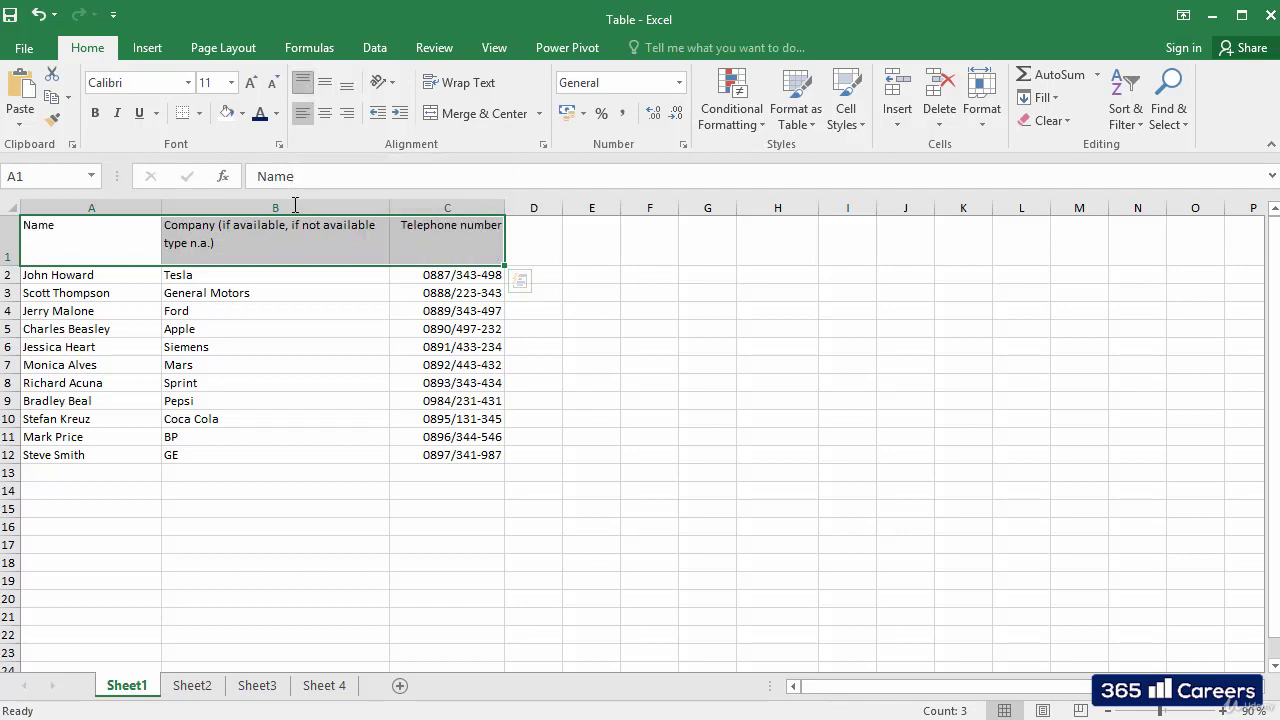
left_click(271, 319)
left_click(276, 385)
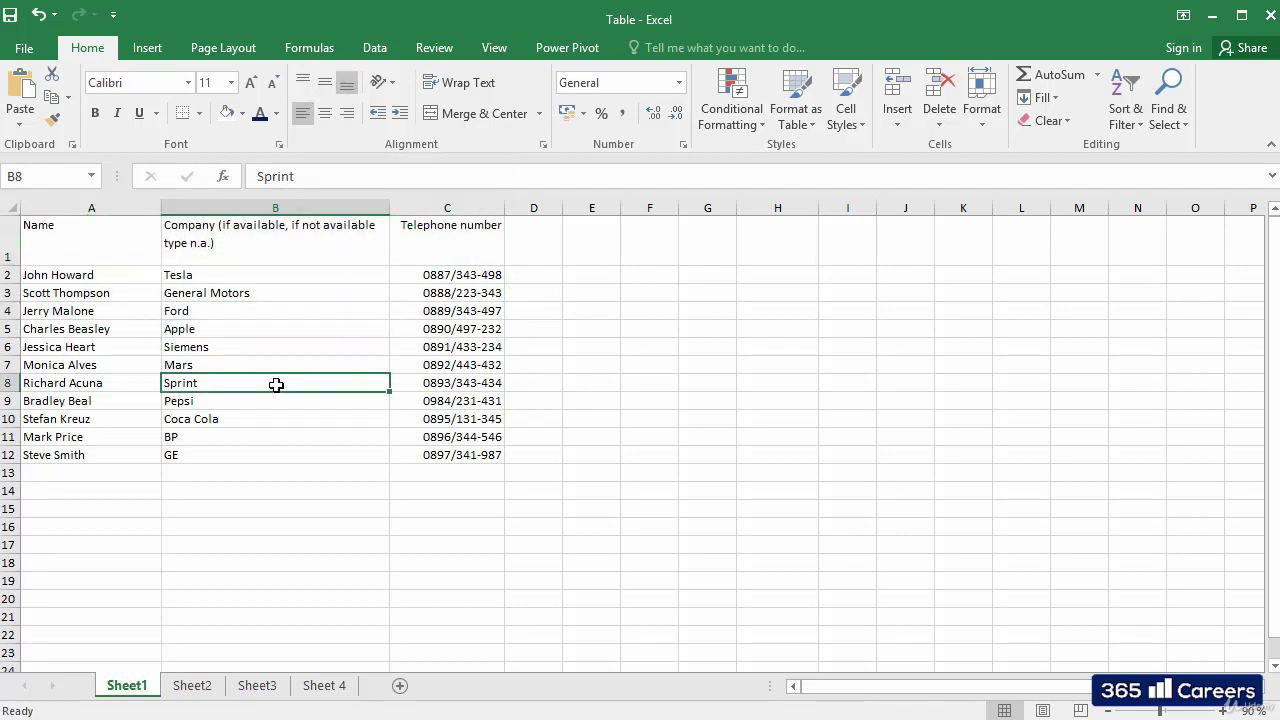
left_click(107, 246)
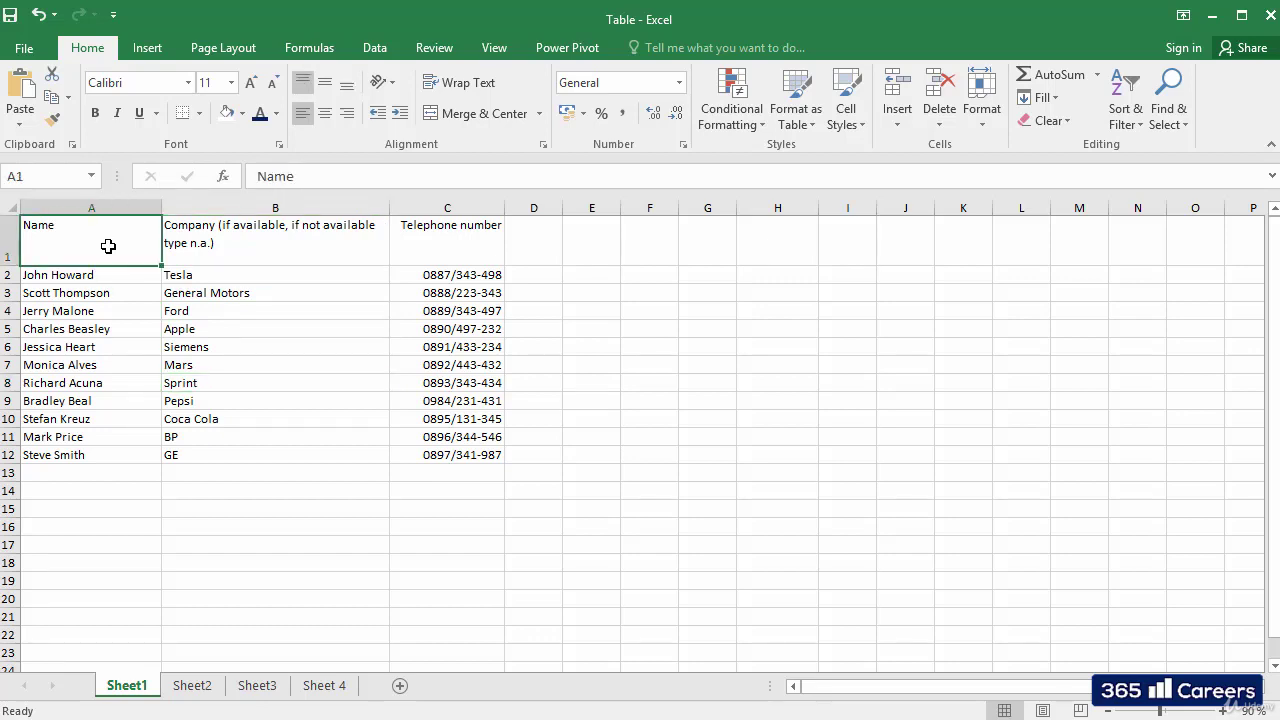
Resize header row 1 to height 27 and fill A1:C12 white to hide the gridlines.
left_click_drag(4, 263, 4, 256)
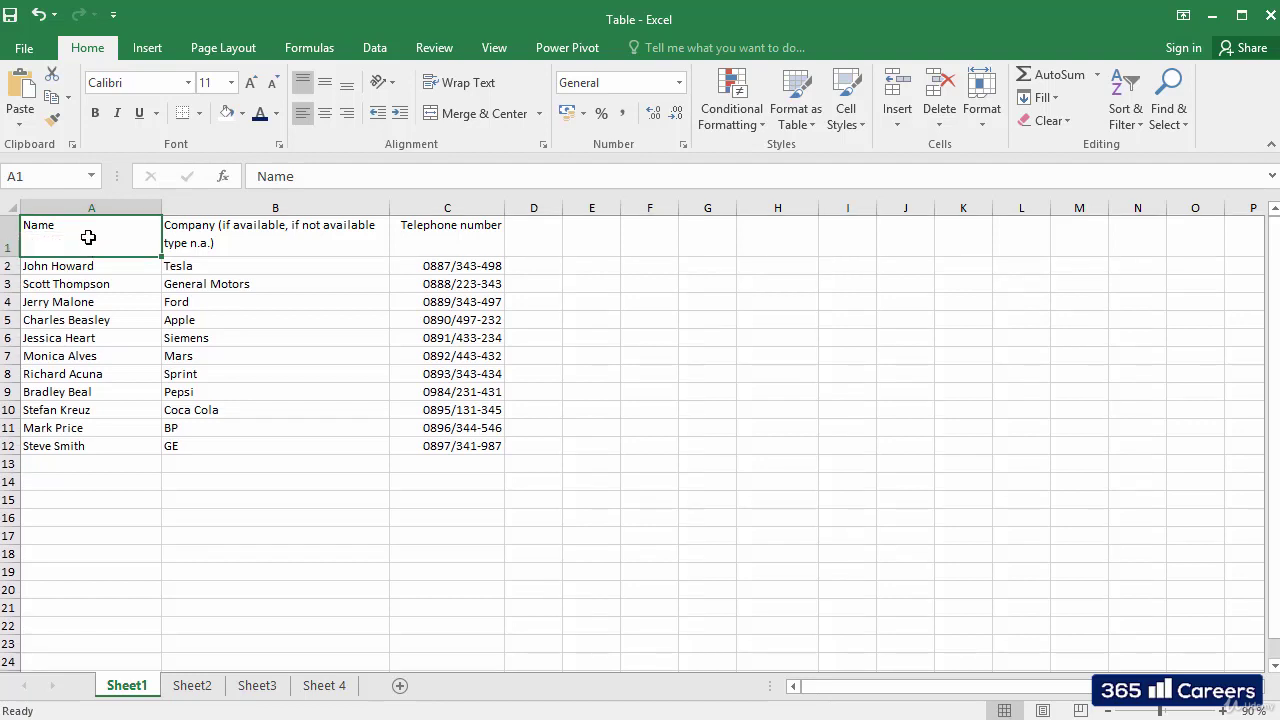
left_click_drag(90, 237, 425, 453)
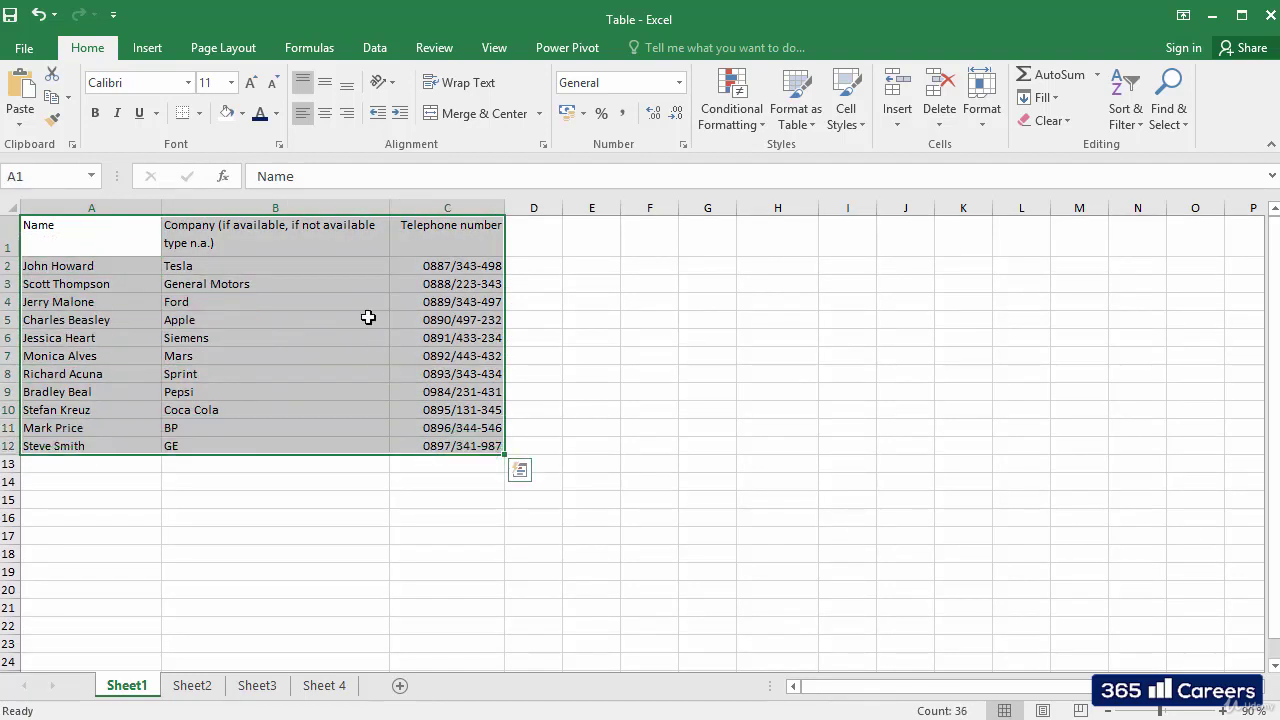
left_click(241, 113)
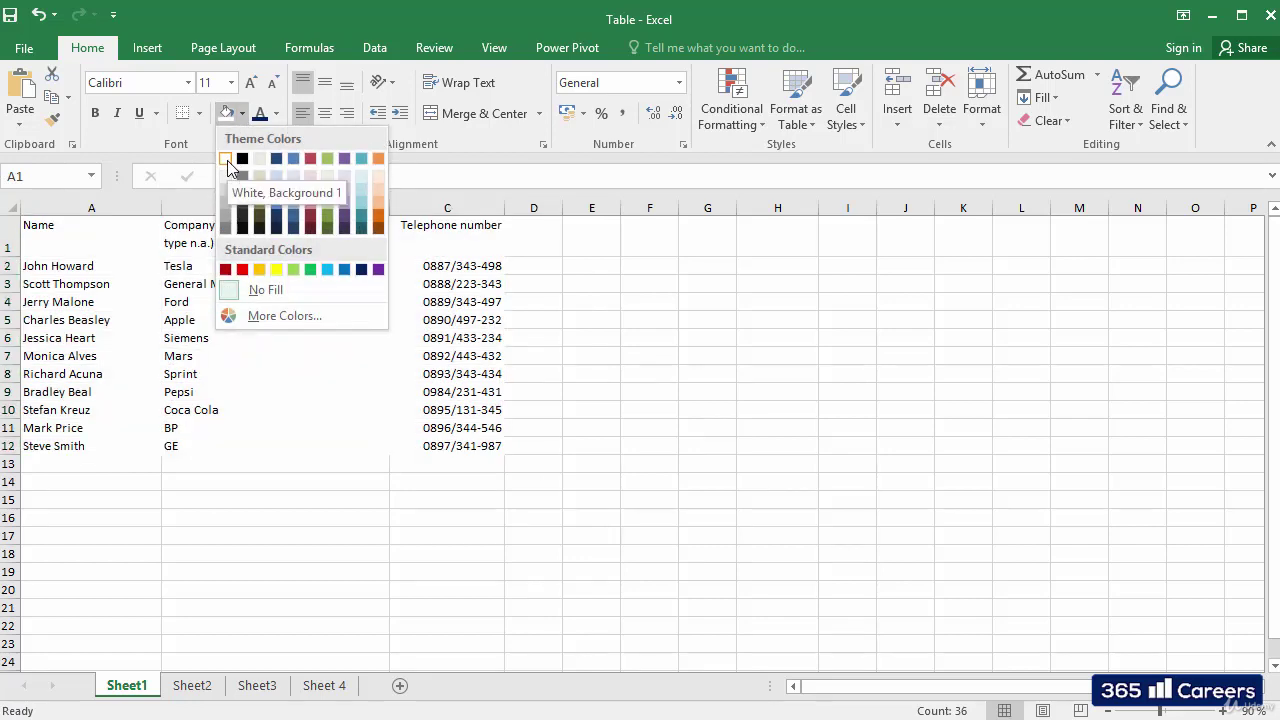
left_click(226, 159)
left_click(299, 325)
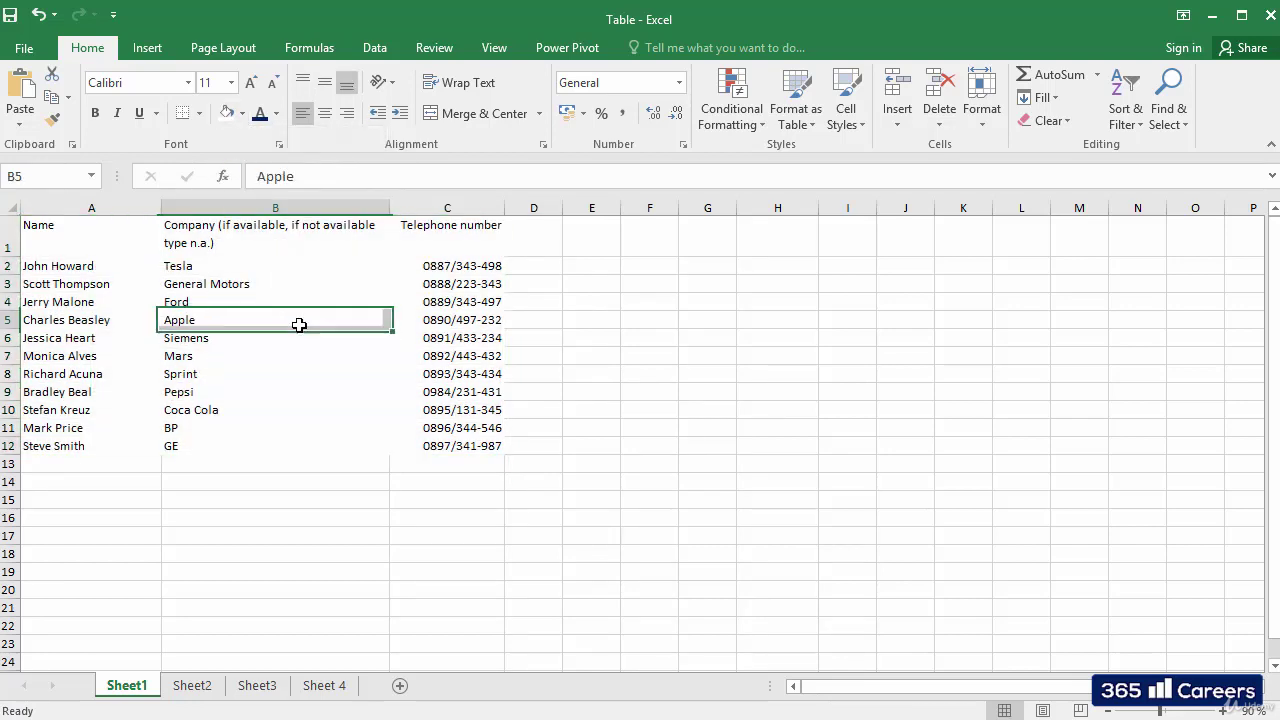
left_click(350, 372)
left_click(372, 426)
left_click(361, 465)
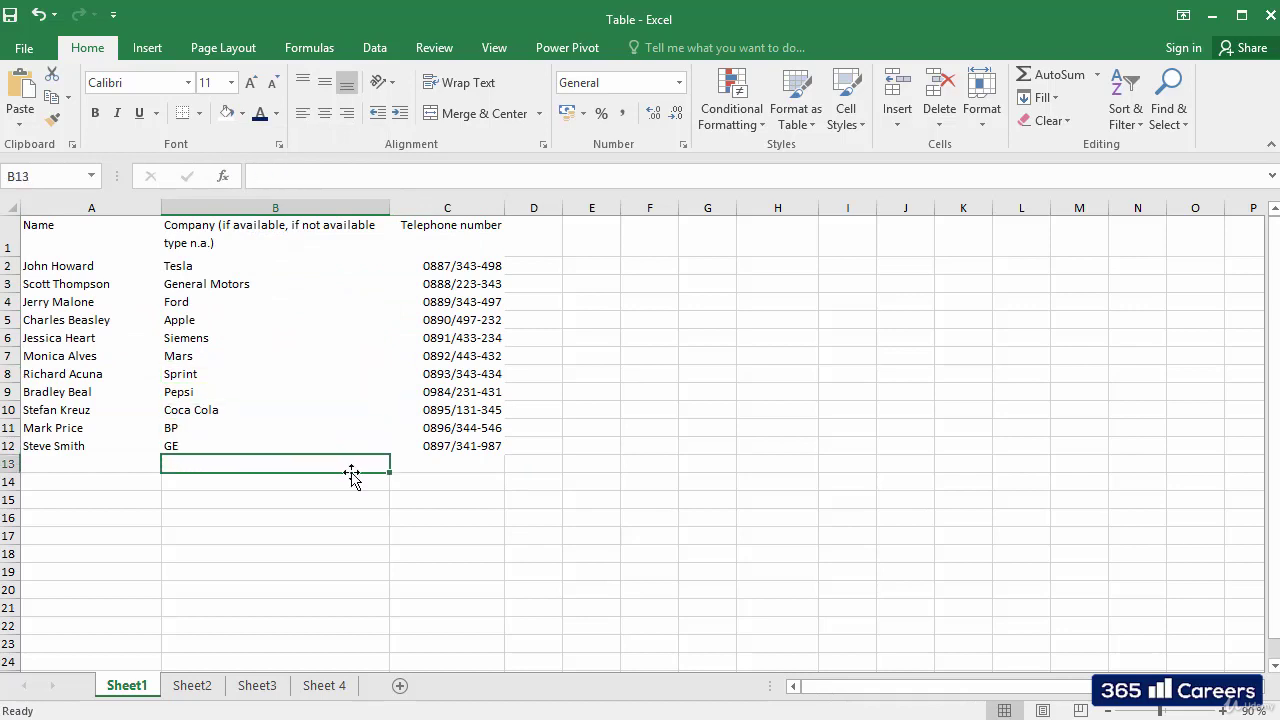
left_click(114, 233)
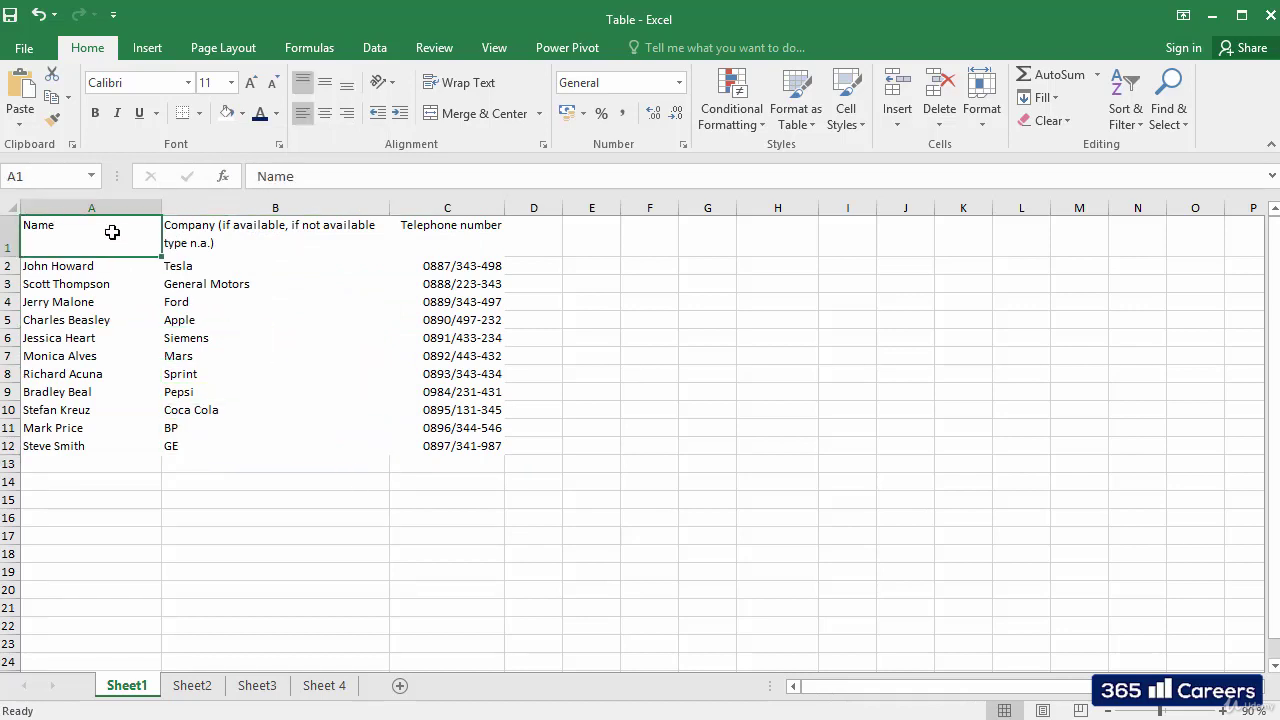
Make the header cells A1:C1 dark blue and bold.
left_click_drag(114, 233, 453, 237)
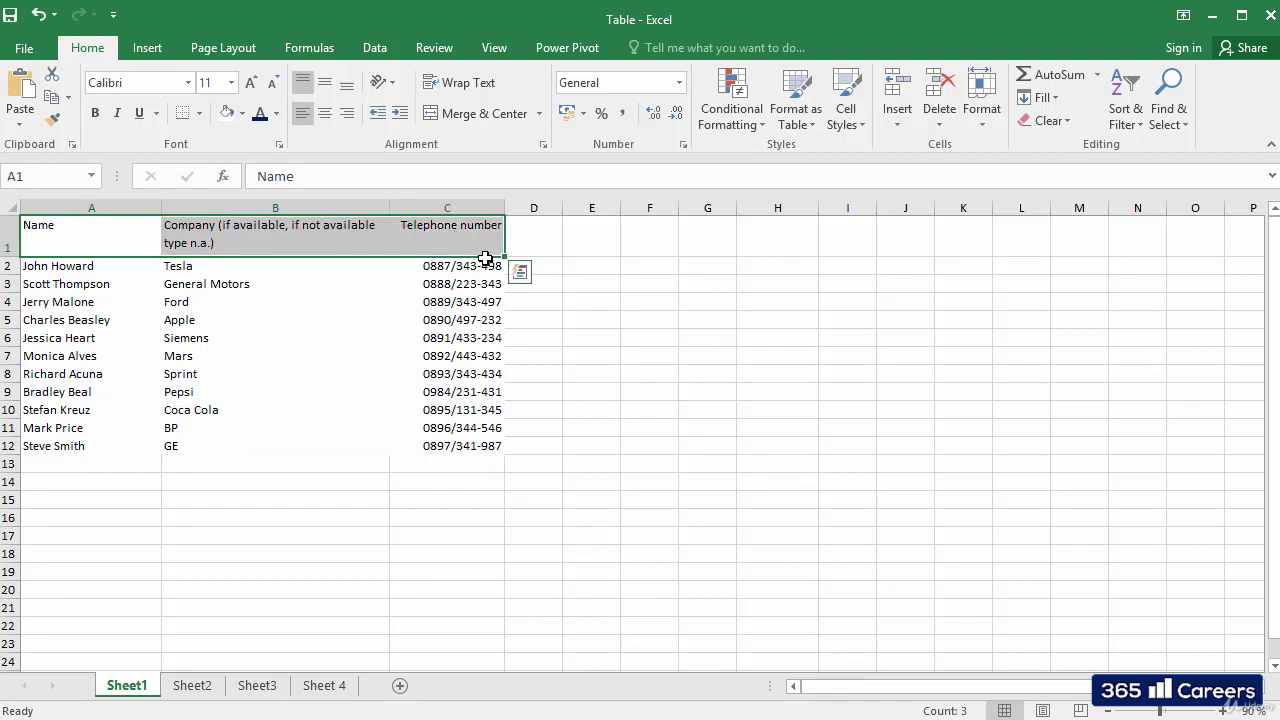
left_click(276, 113)
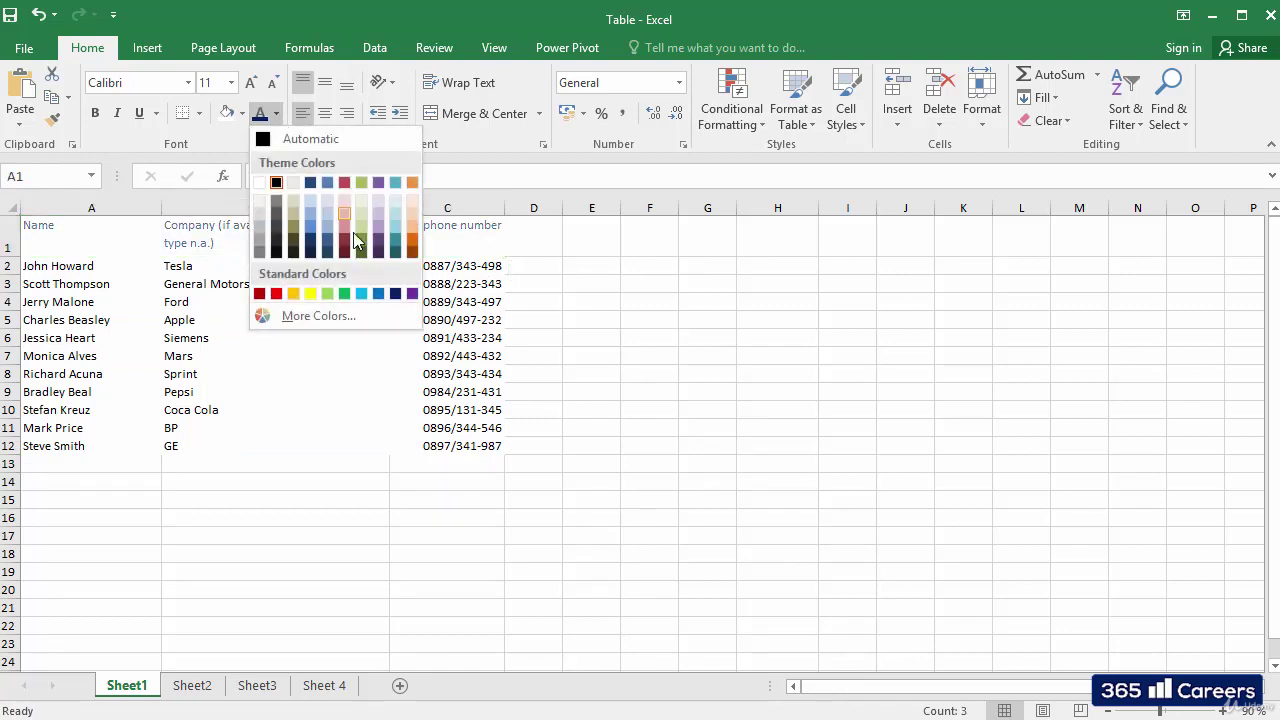
left_click(395, 293)
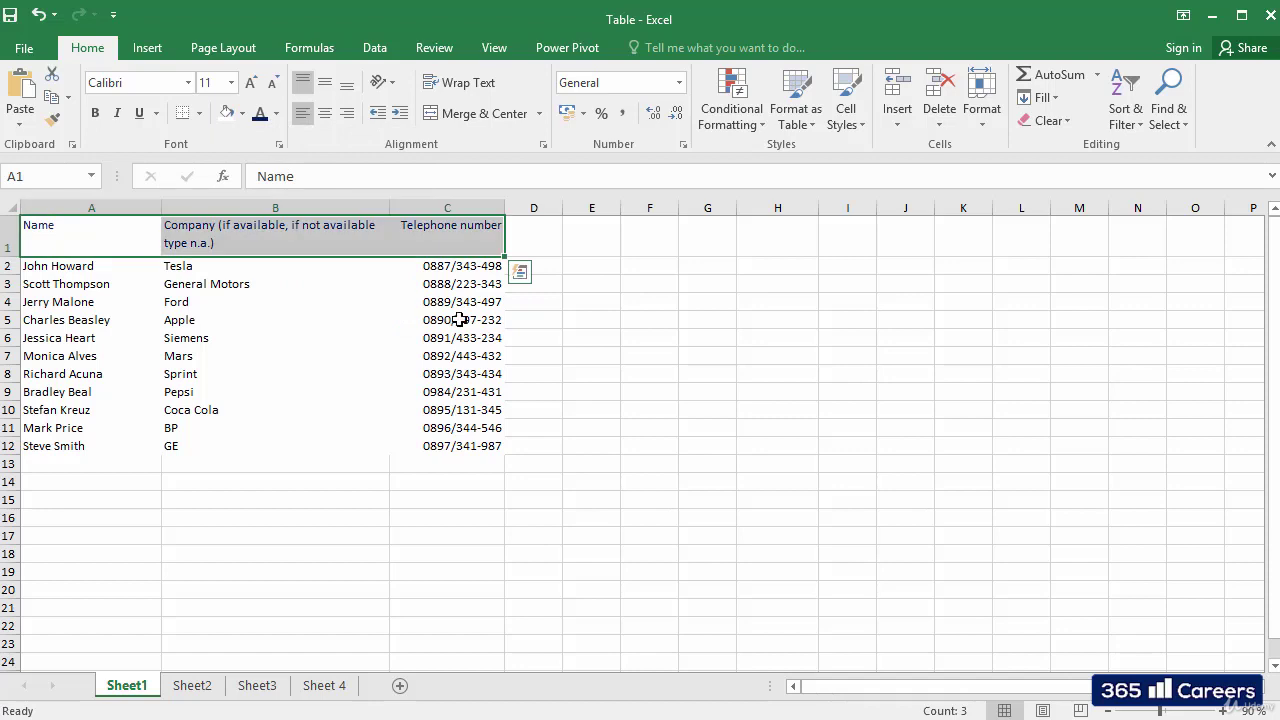
key("ctrl+b")
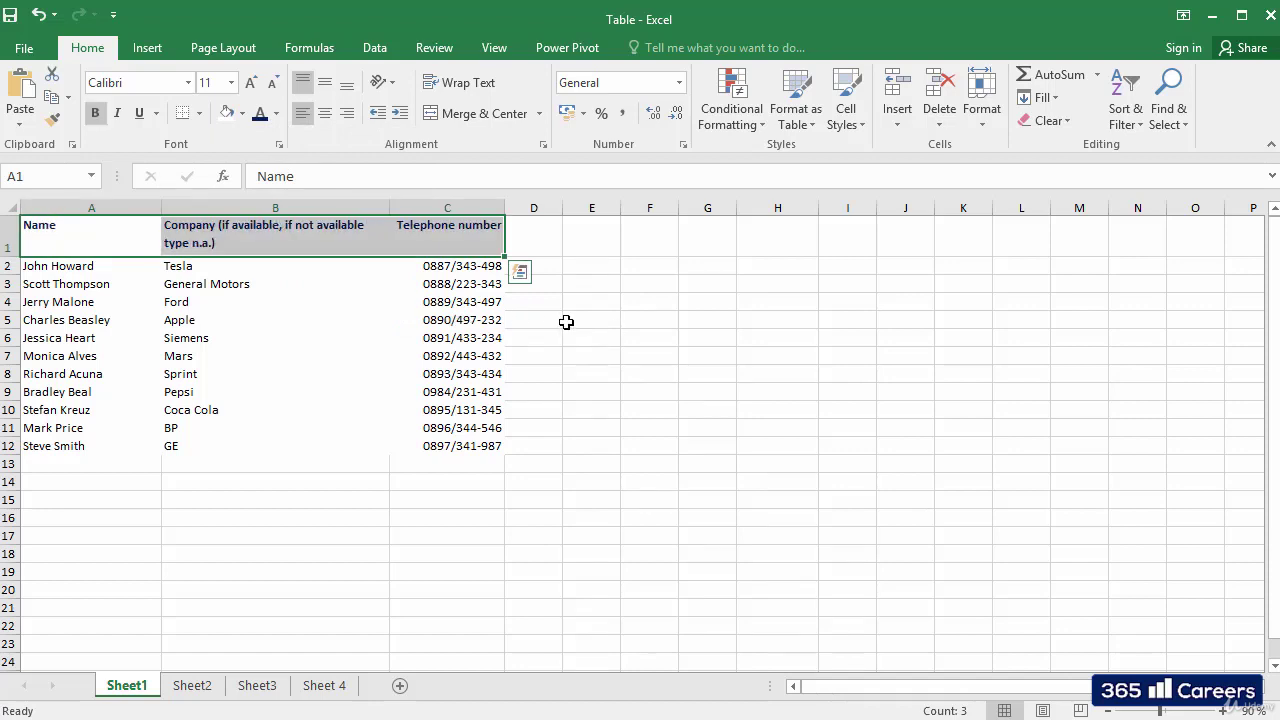
left_click(566, 322)
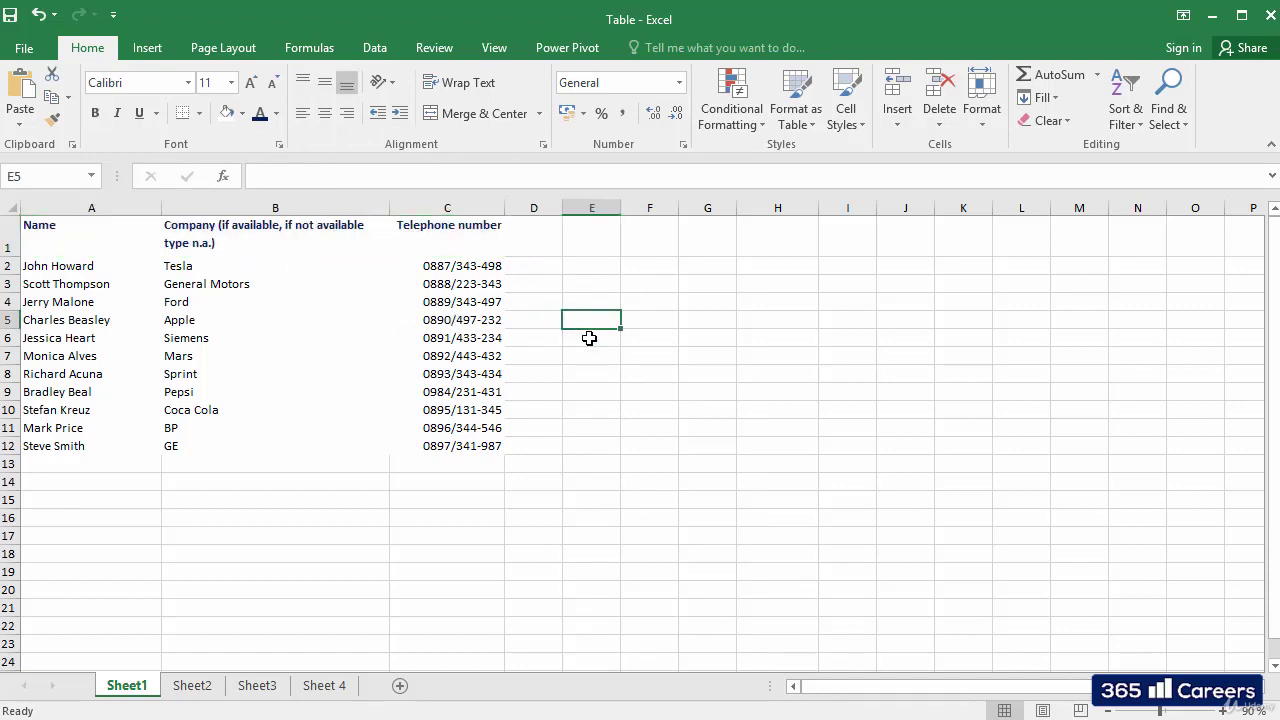
left_click_drag(103, 232, 423, 234)
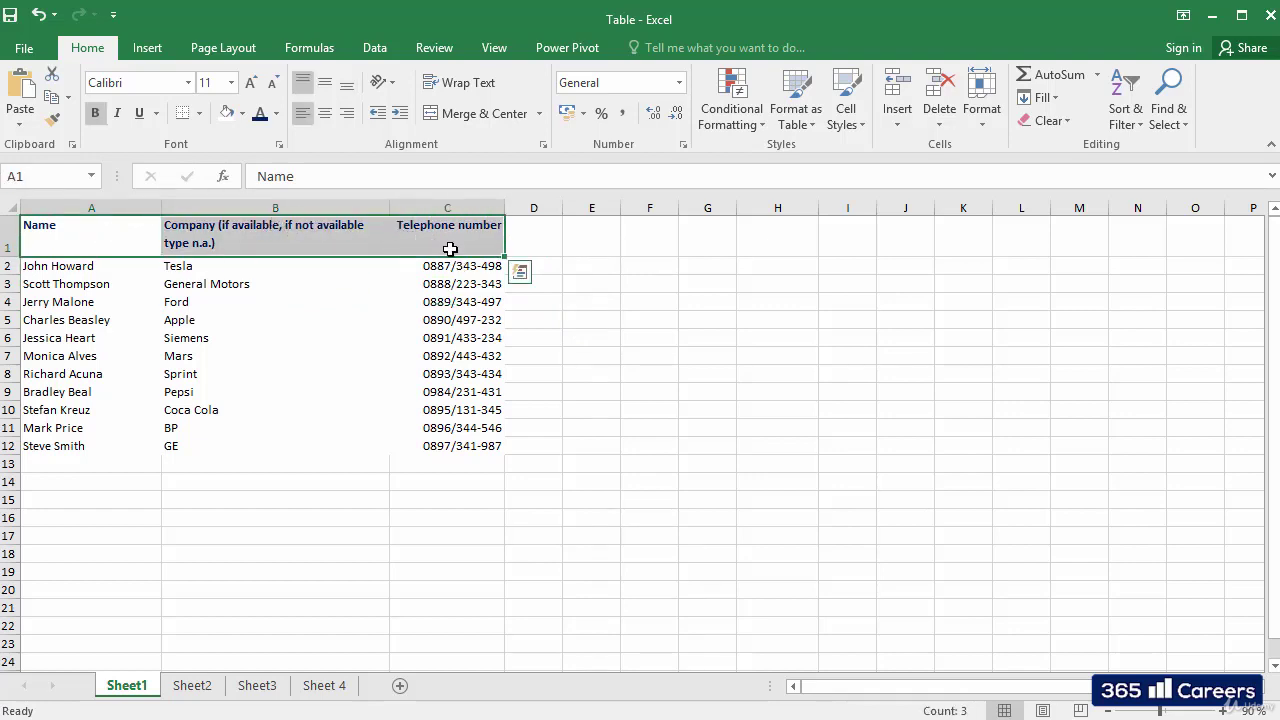
Add a medium Dark Blue bottom border under header cells A1:C1 via Format Cells.
right_click(341, 242)
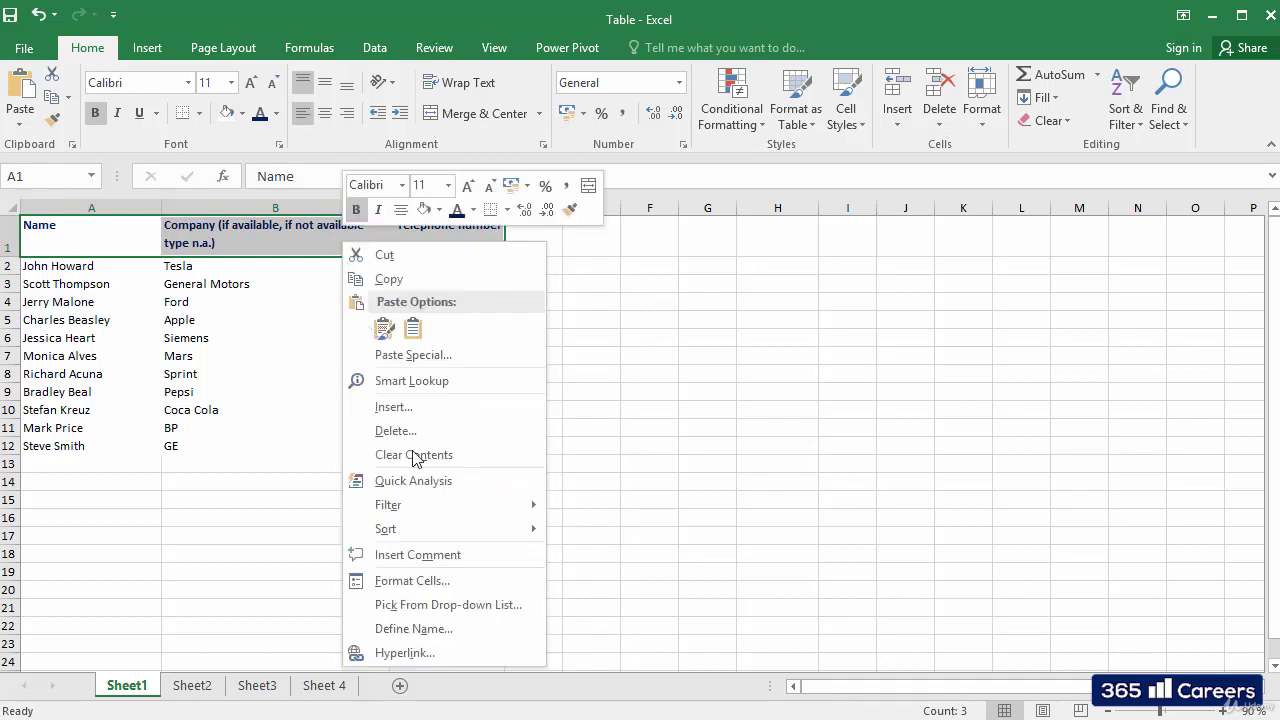
left_click(465, 583)
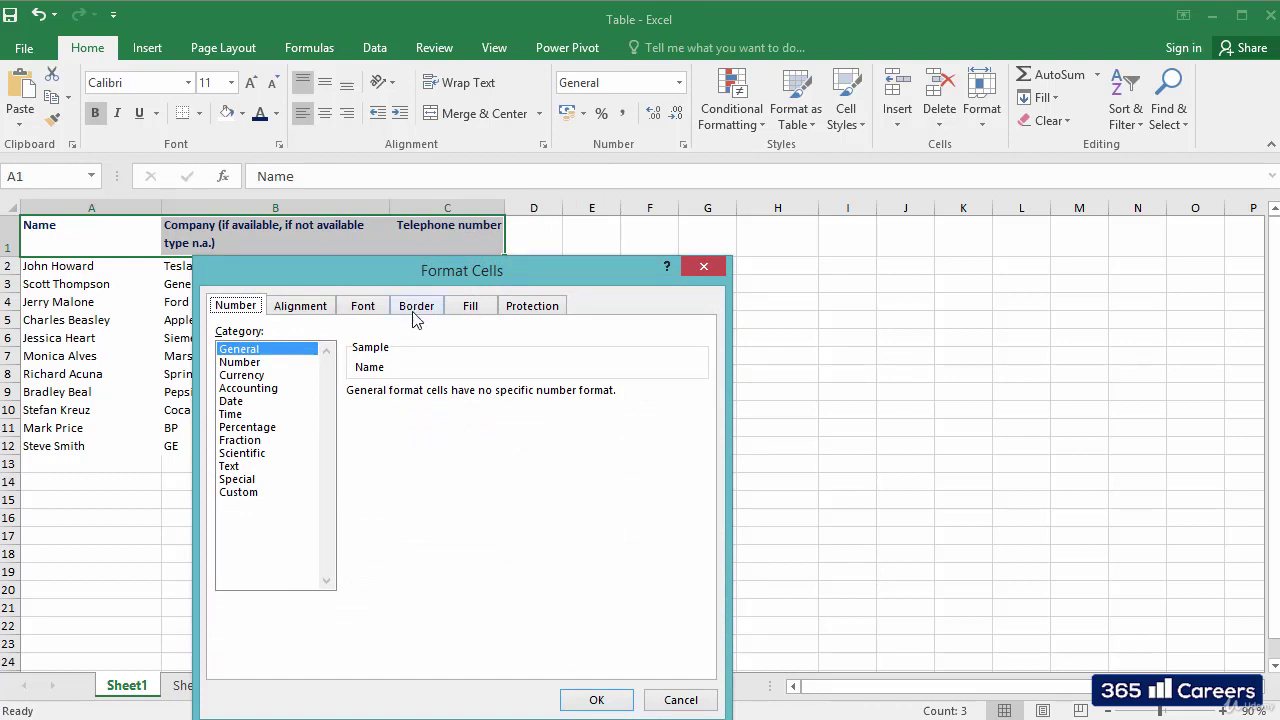
left_click(416, 308)
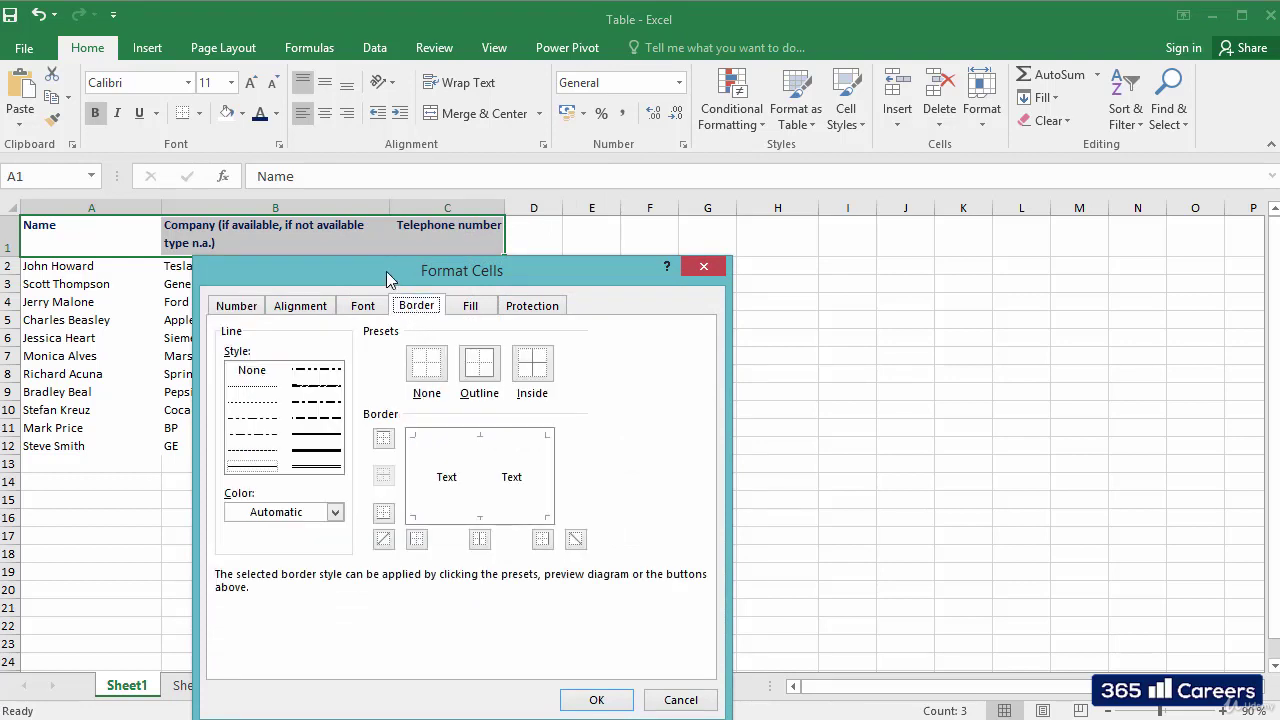
left_click_drag(386, 271, 409, 229)
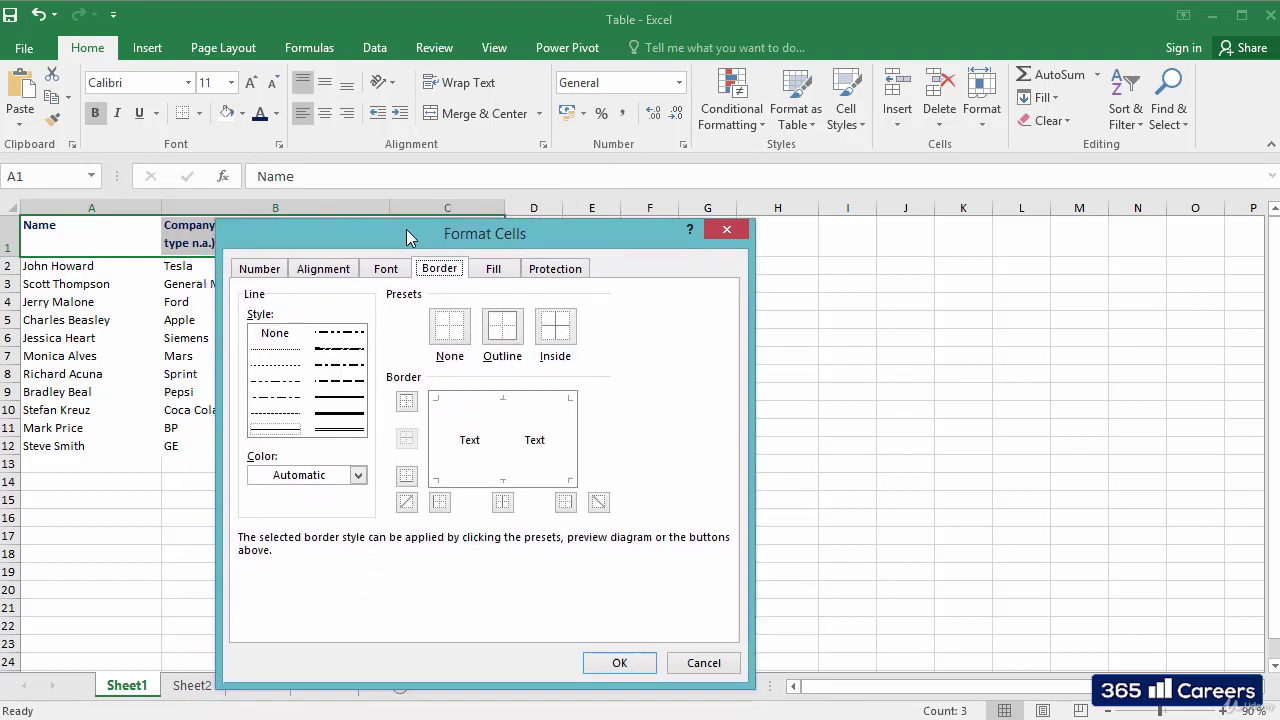
left_click(340, 393)
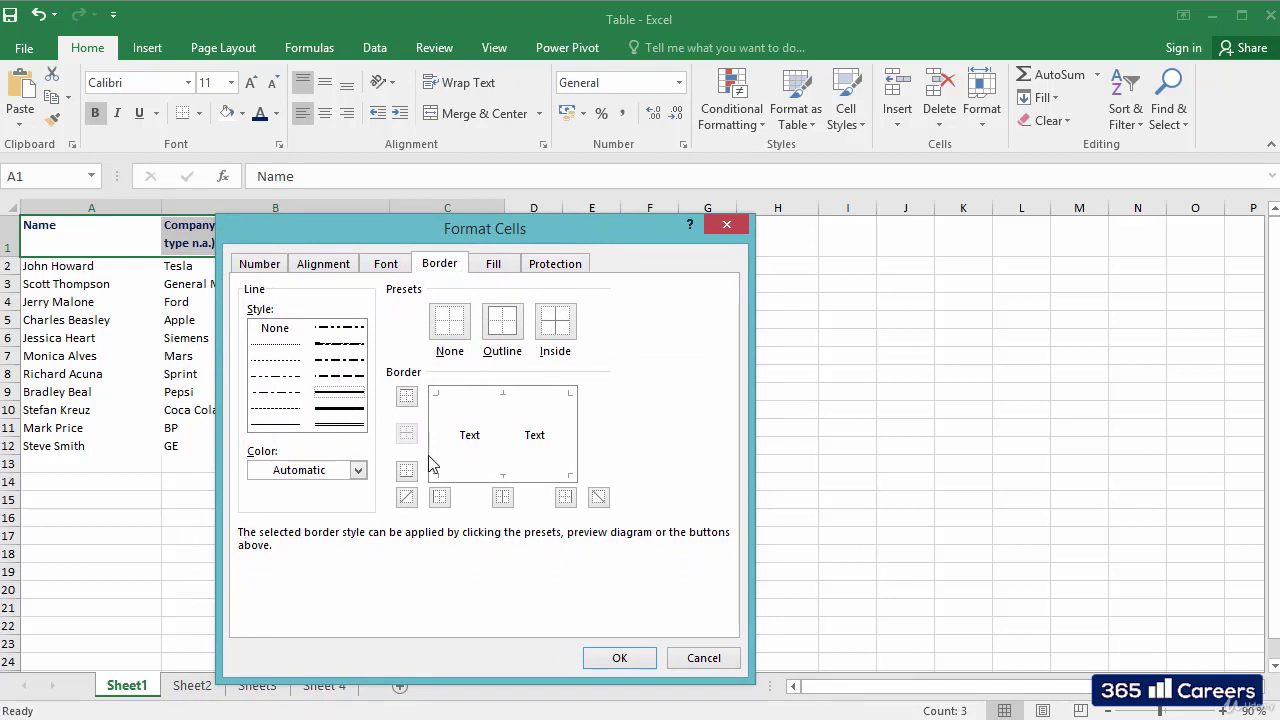
left_click(358, 470)
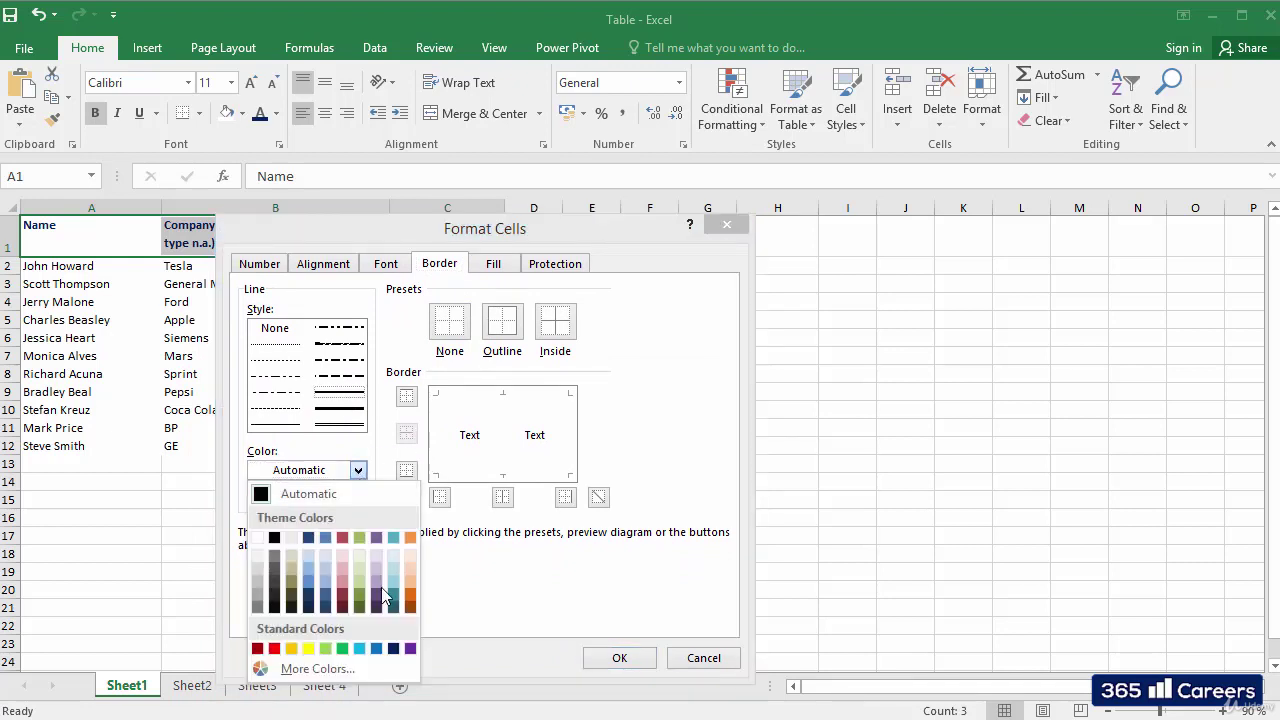
left_click(394, 648)
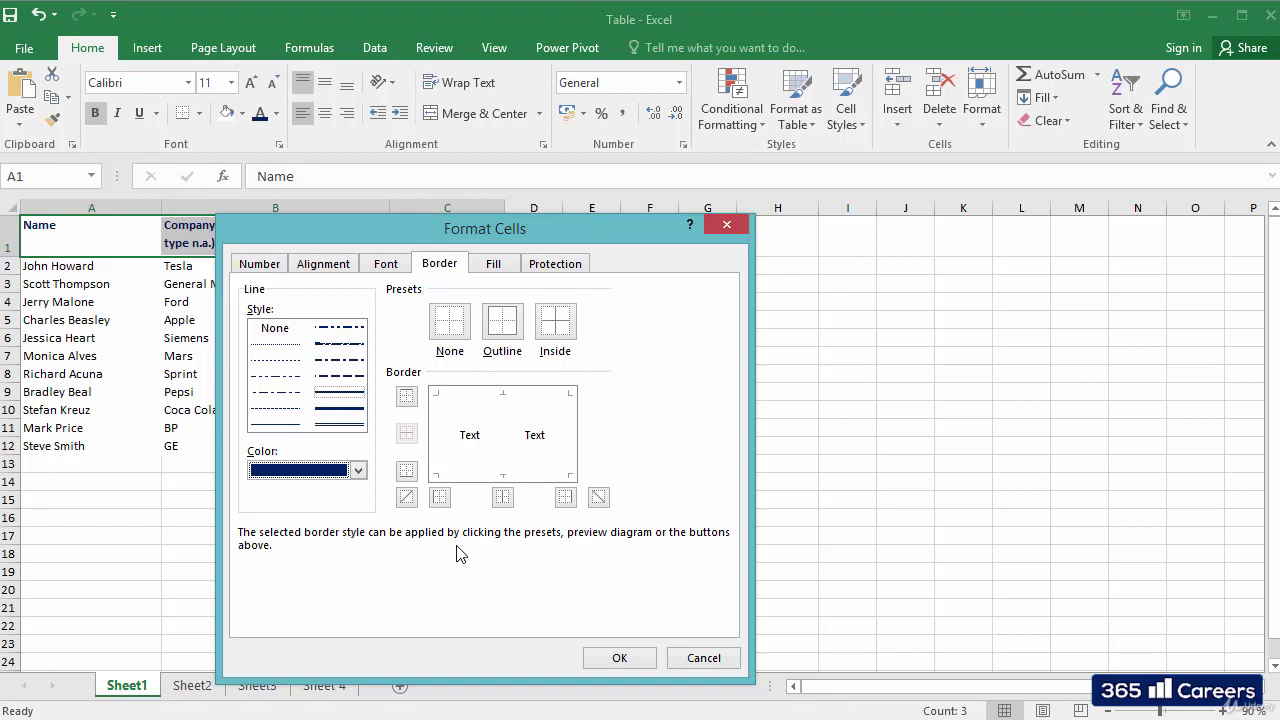
left_click(407, 477)
left_click(620, 657)
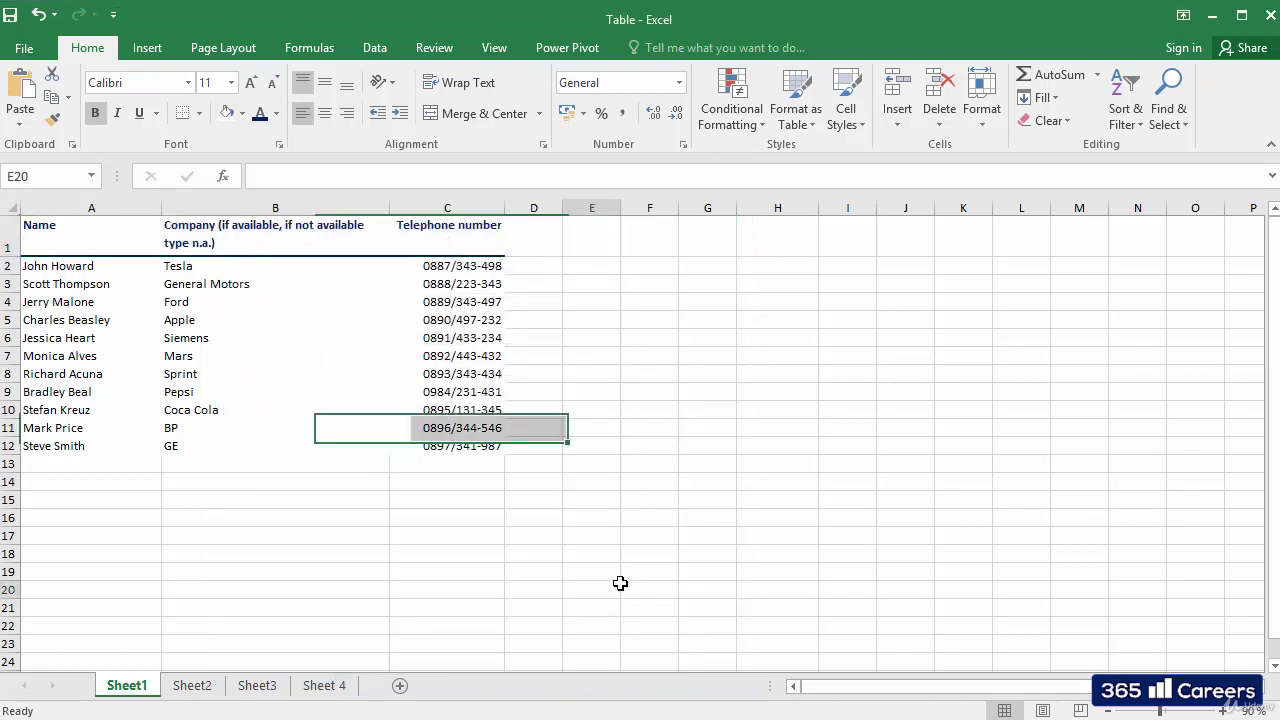
left_click(620, 583)
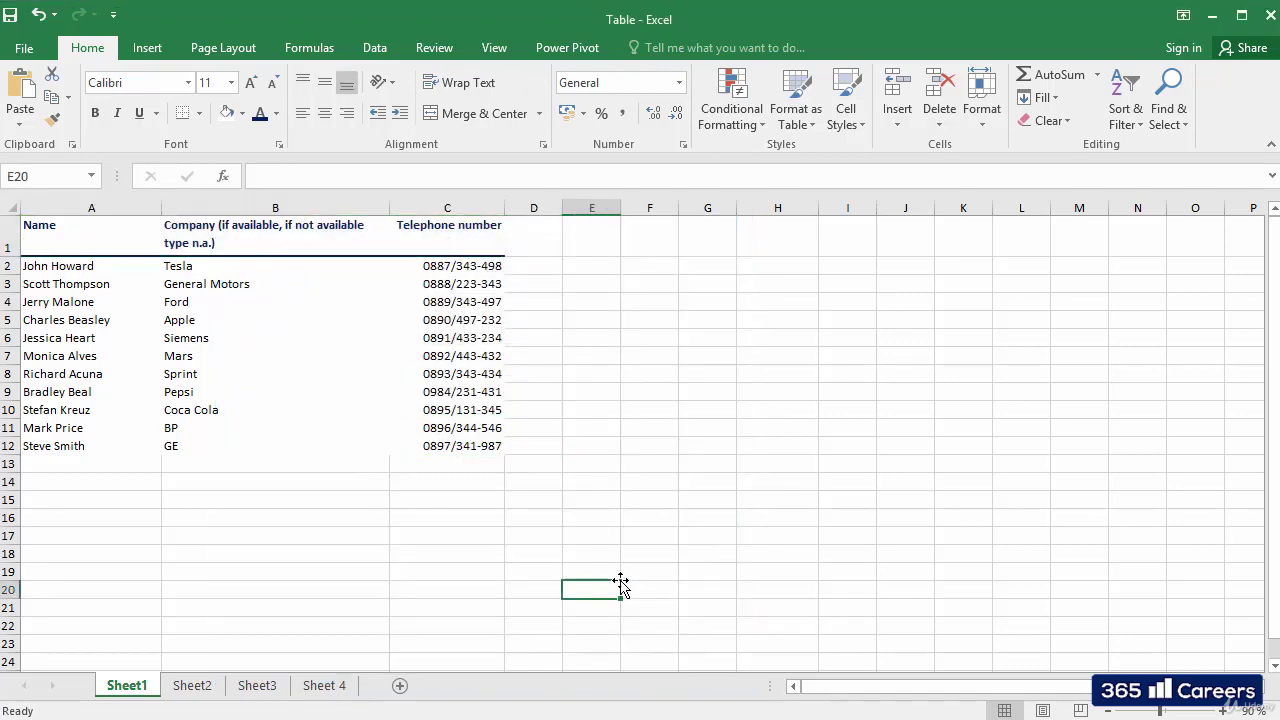